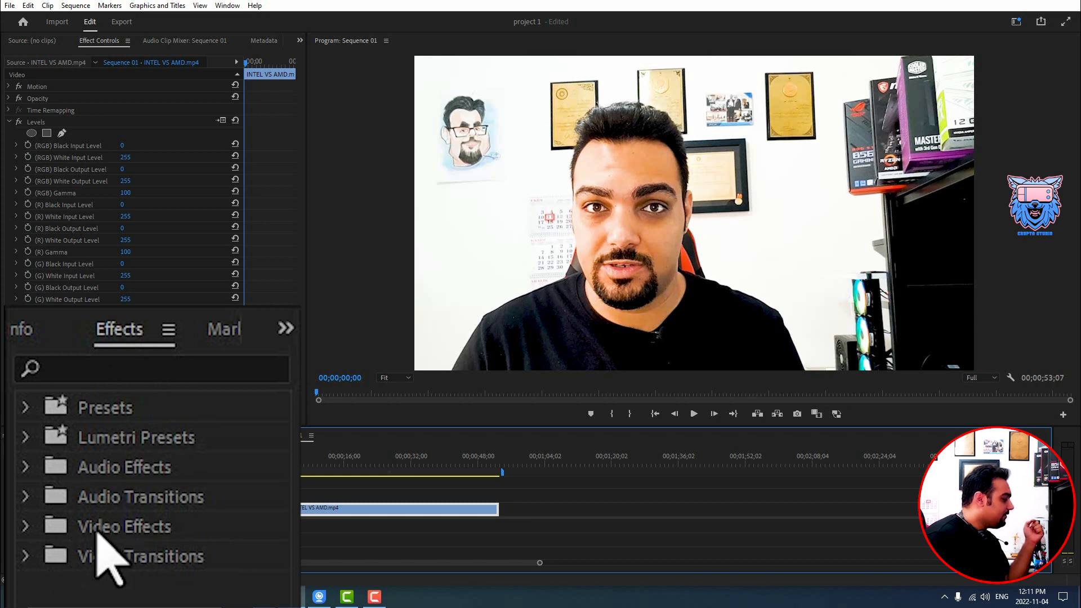
Apply the Extract effect from the Adjust group of Video Effects to the INTEL VS AMD.mp4 clip on V1.
click(24, 529)
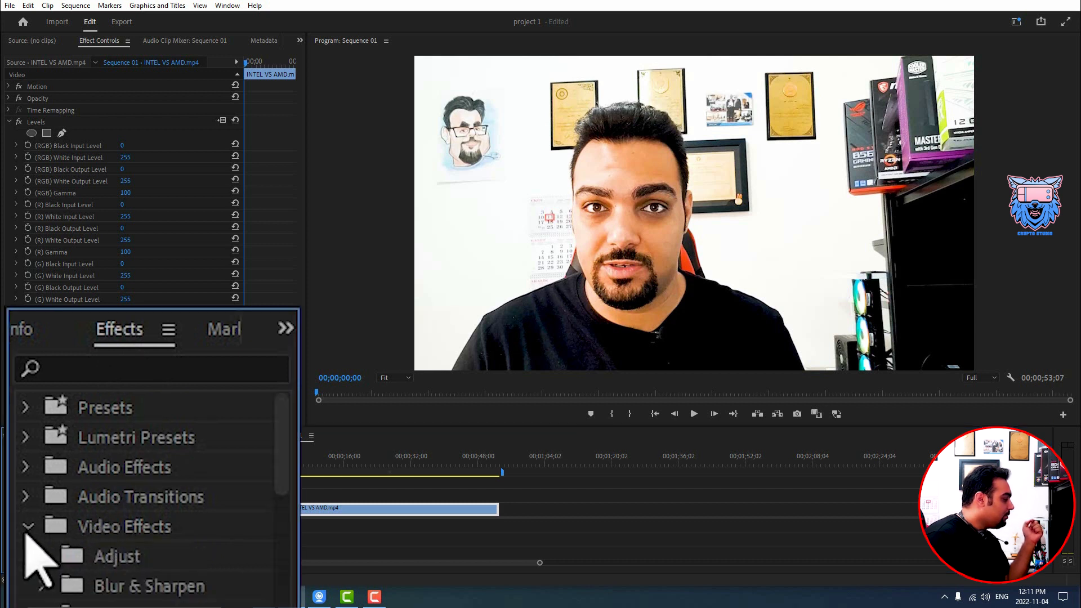
scroll(121, 536, down, 2)
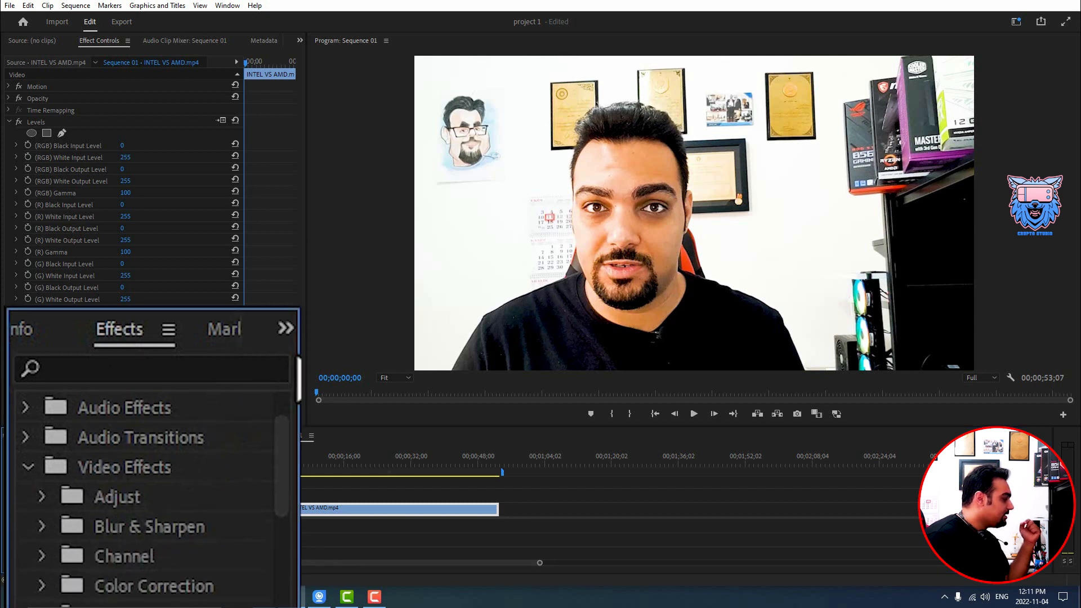
drag(298, 362, 317, 361)
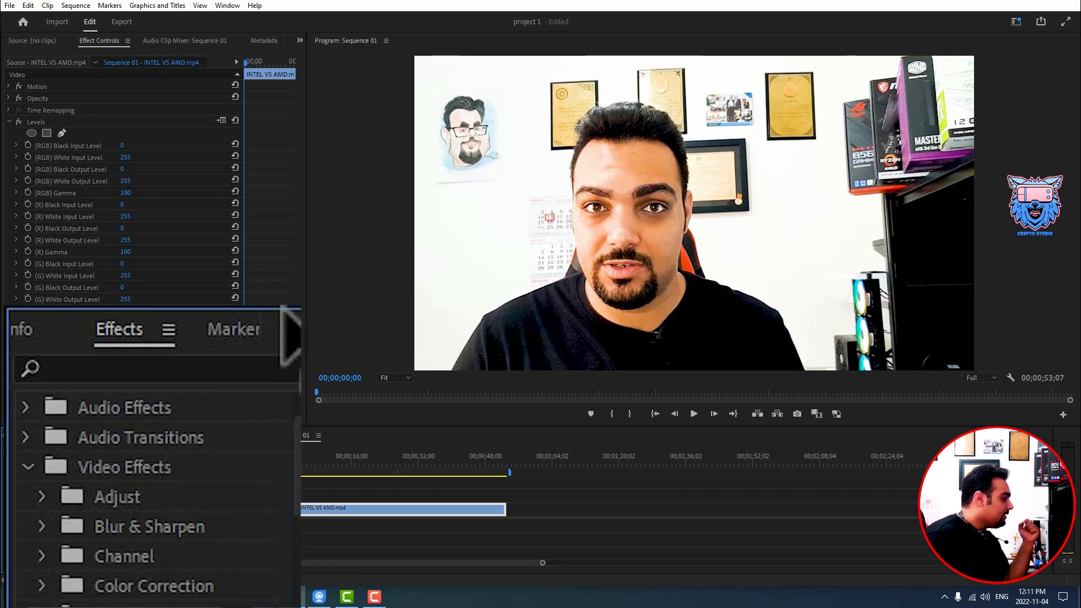
drag(282, 309, 282, 197)
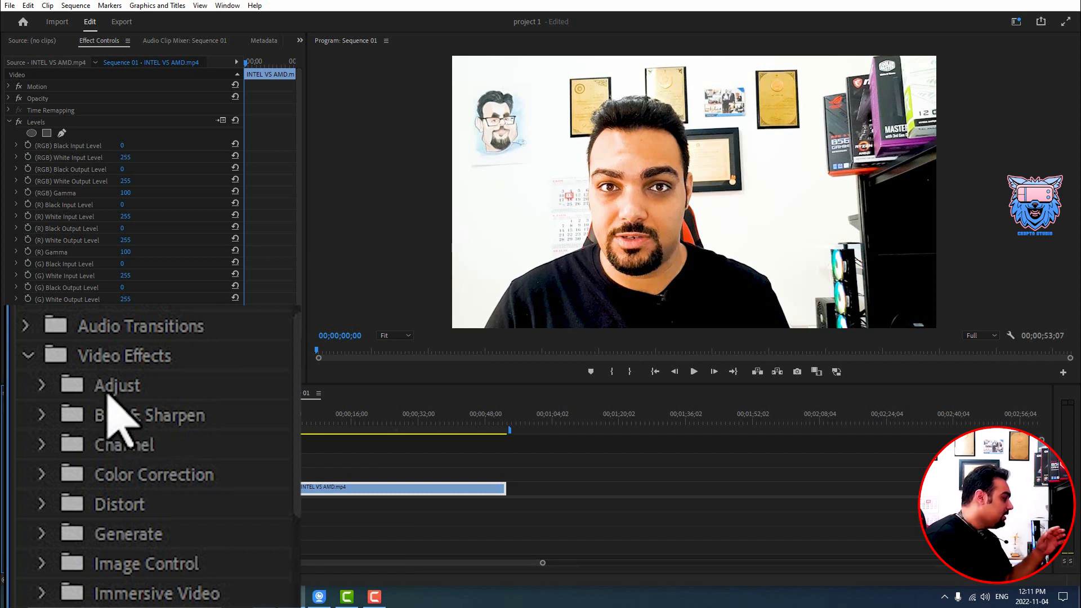
click(41, 385)
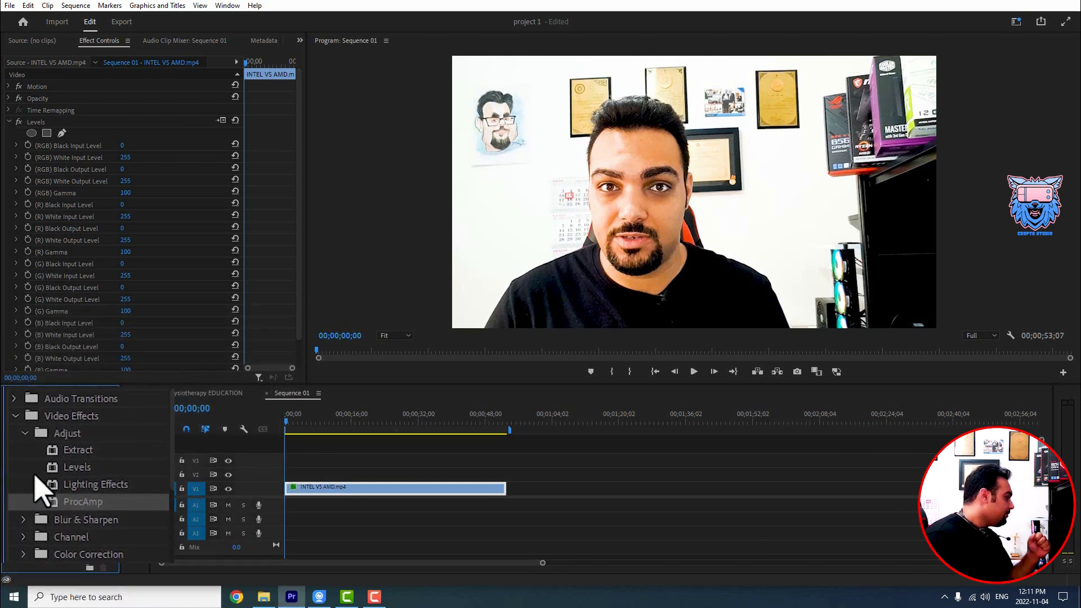
drag(54, 467, 331, 499)
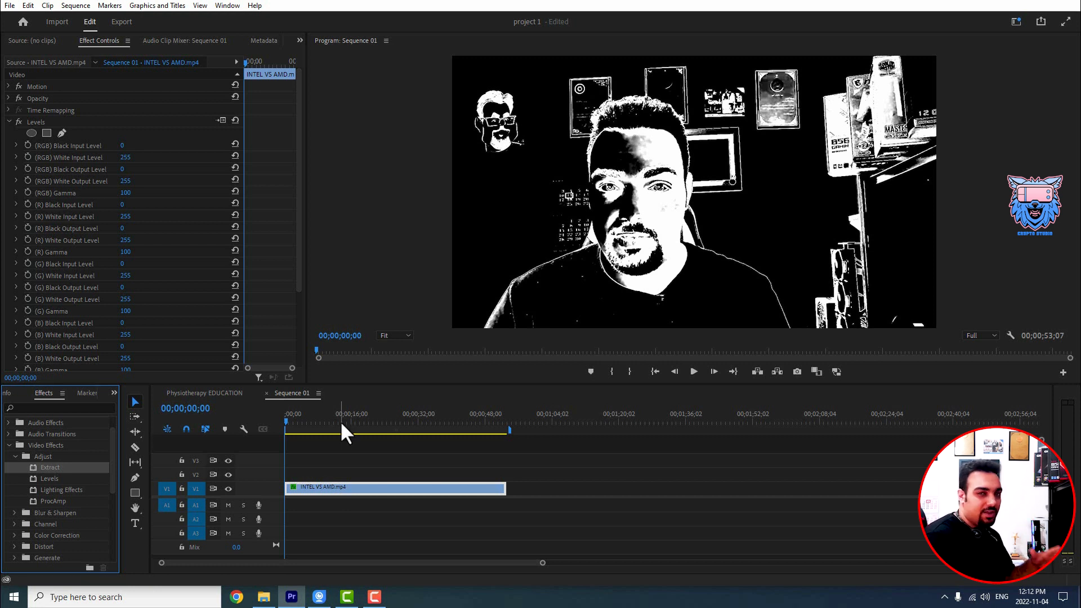
Remove the Levels effect from the clip and select the remaining Extract effect.
drag(542, 563, 478, 563)
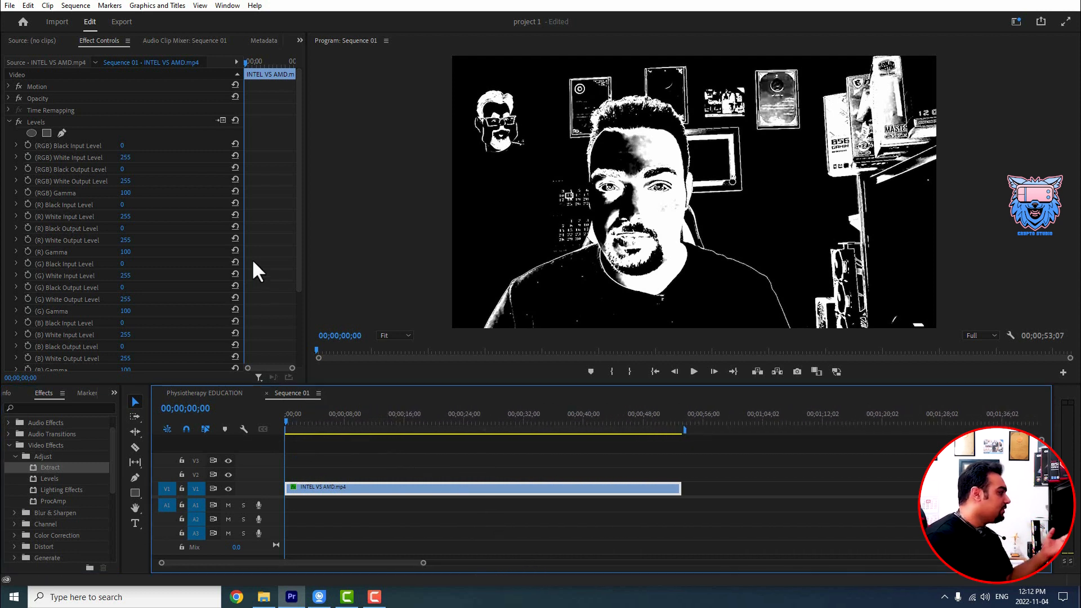
click(32, 124)
click(39, 122)
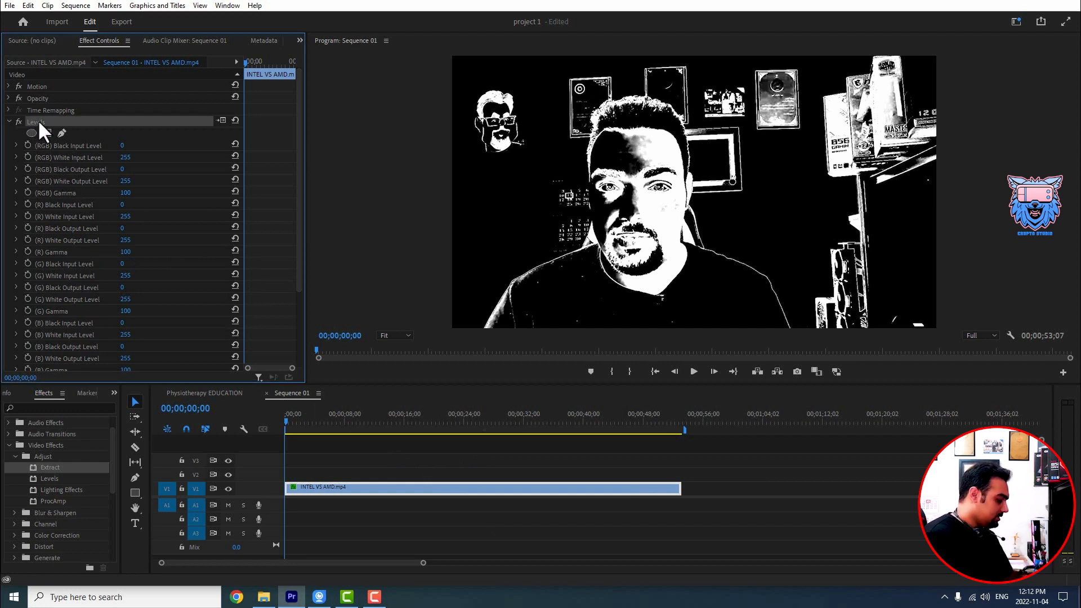
key(Delete)
click(36, 123)
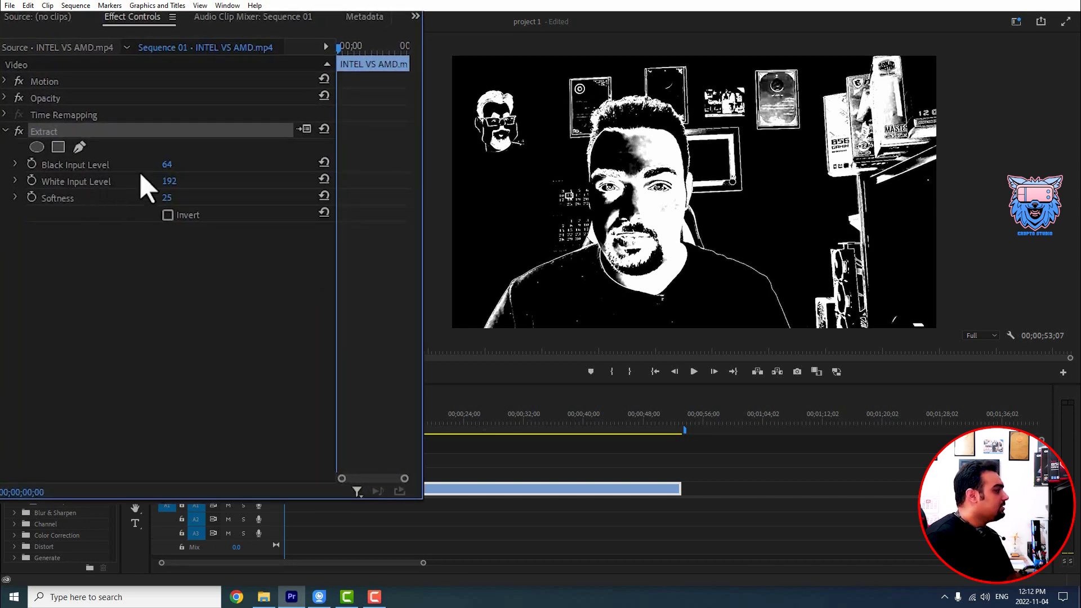
Try the Extract effect with Black Input Level 165, White Input Level 229 and Softness 93.
drag(169, 165, 202, 165)
drag(124, 145, 164, 145)
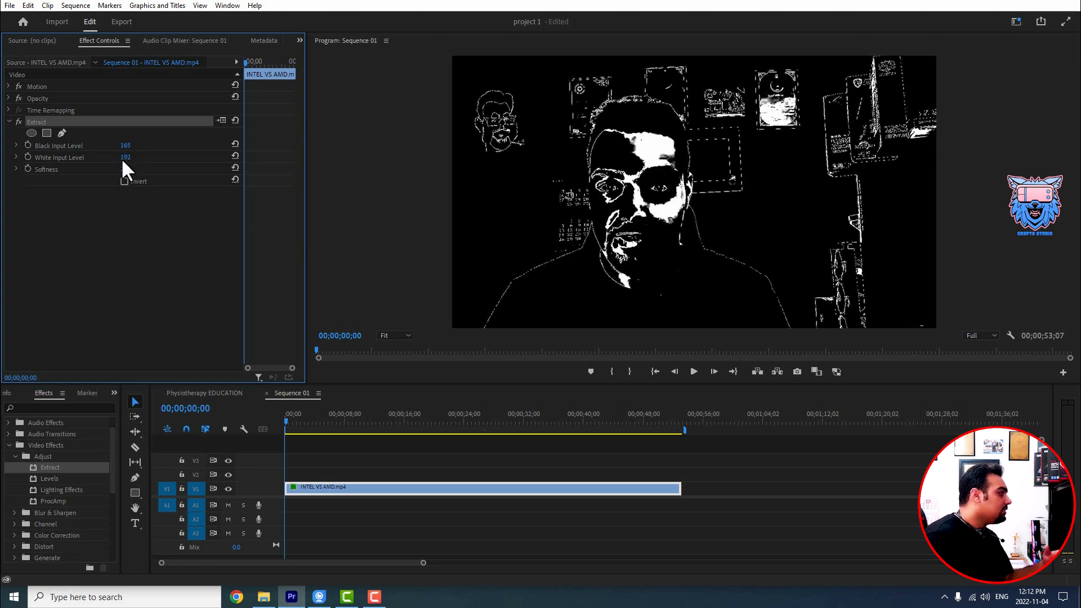
drag(125, 158, 136, 158)
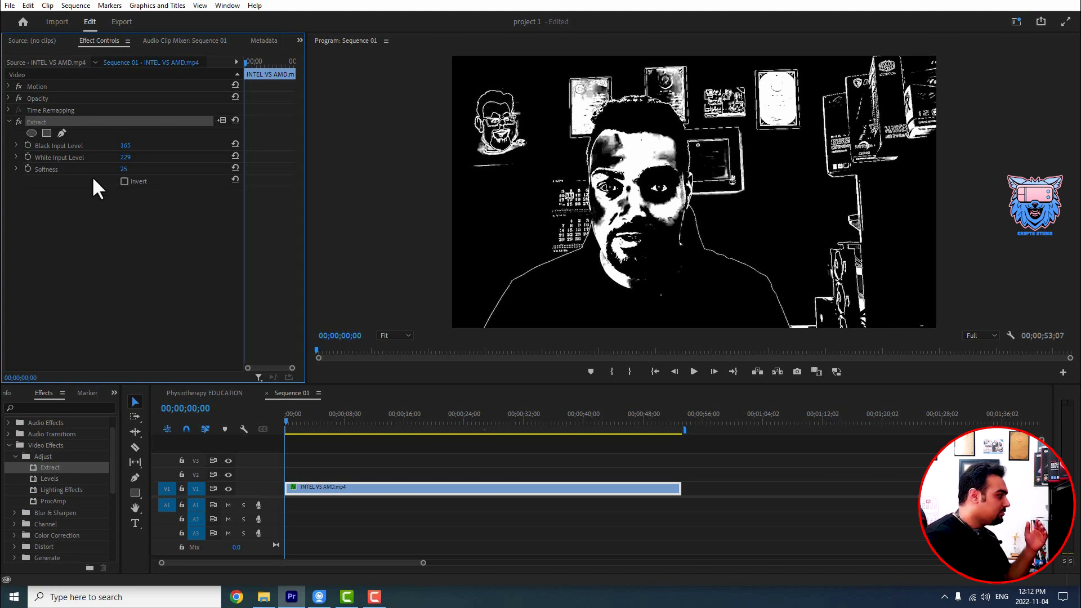
mouse_move(127, 169)
mouse_down()
mouse_move(141, 168)
mouse_move(125, 175)
mouse_up()
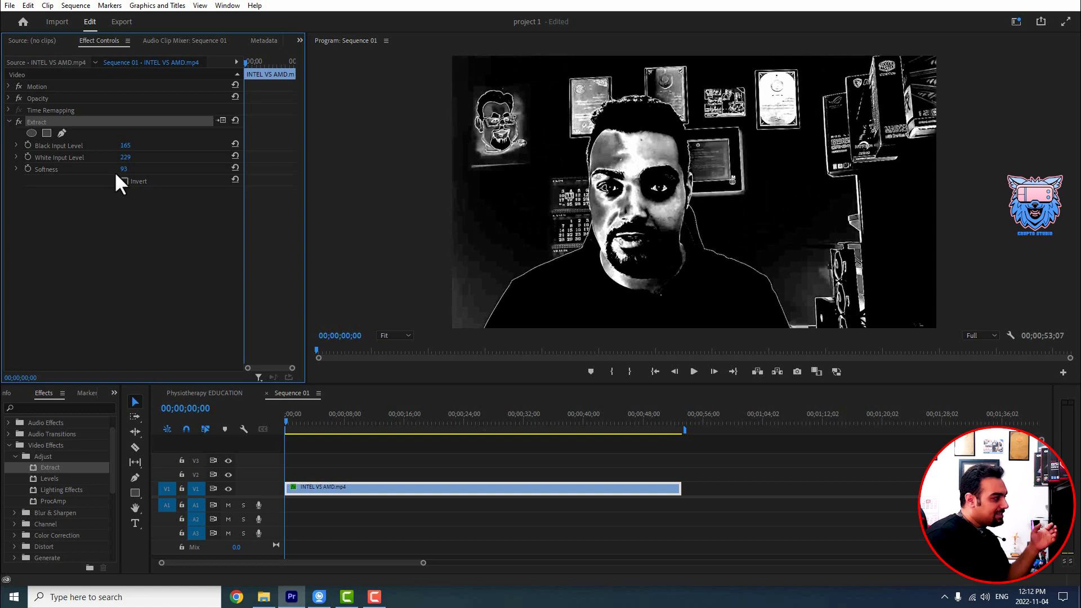
Reset the Extract effect's Black Input Level, White Input Level and Softness to their default values.
mouse_move(125, 145)
mouse_down()
mouse_move(98, 145)
mouse_move(124, 157)
mouse_move(115, 157)
mouse_up()
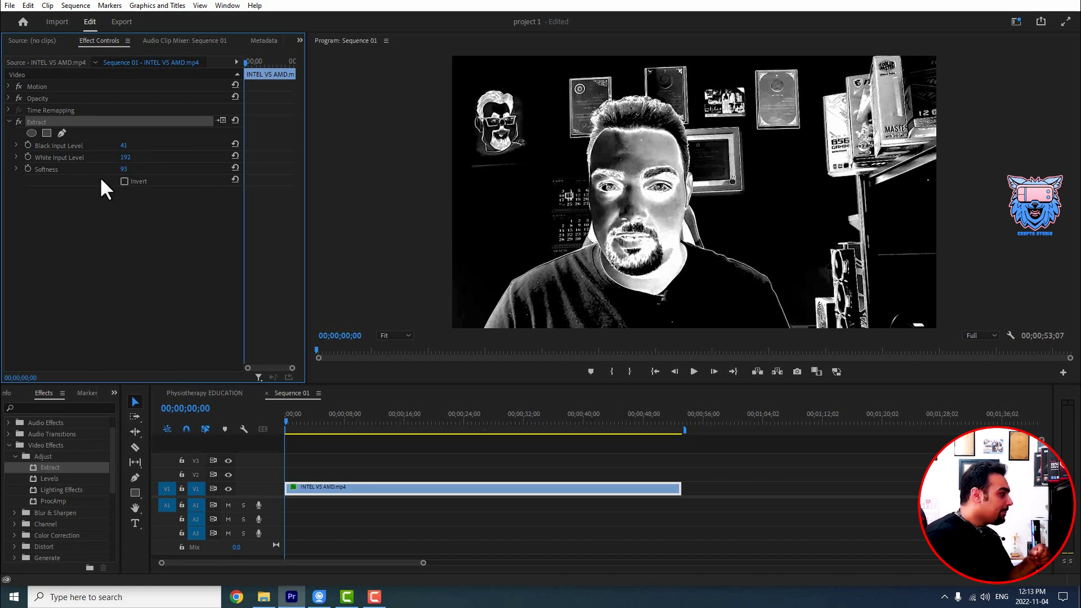
click(236, 144)
click(236, 167)
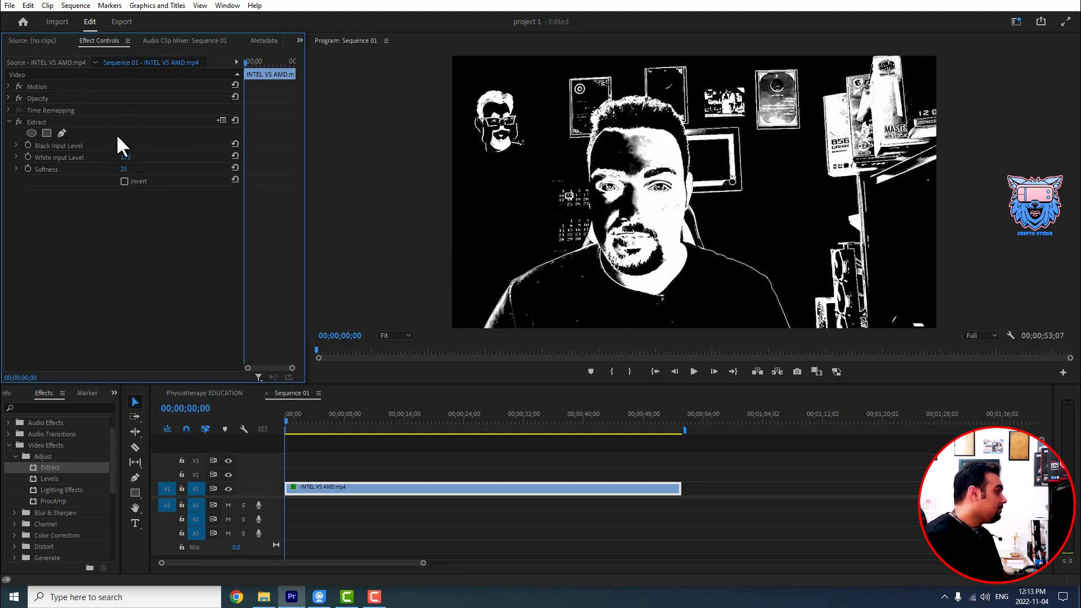
Draw a closed free-form mask around the man's head and face for the Extract effect.
click(61, 133)
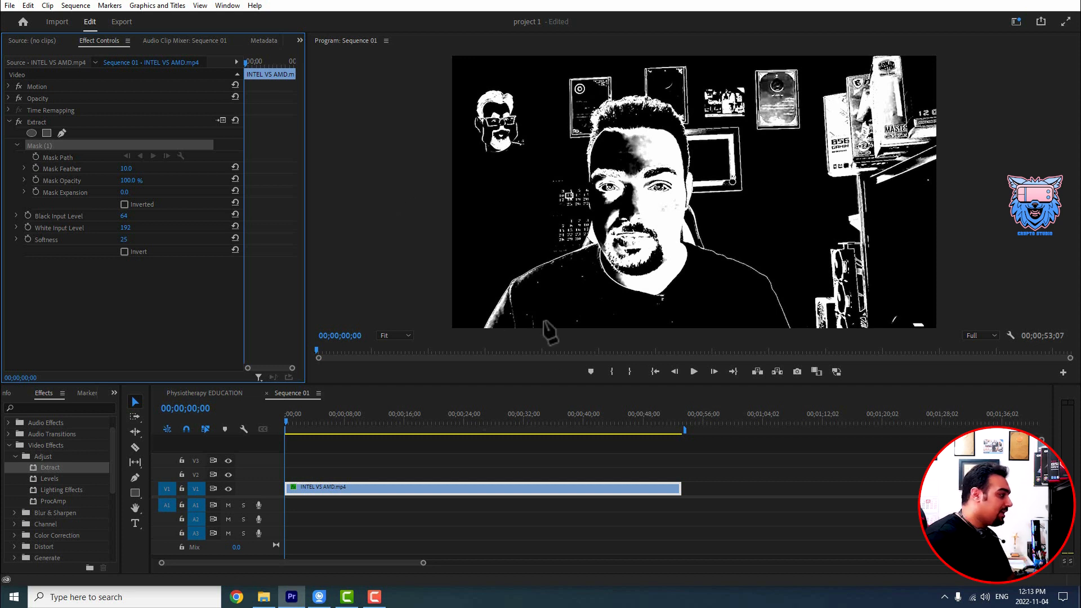
click(607, 258)
click(589, 208)
click(587, 152)
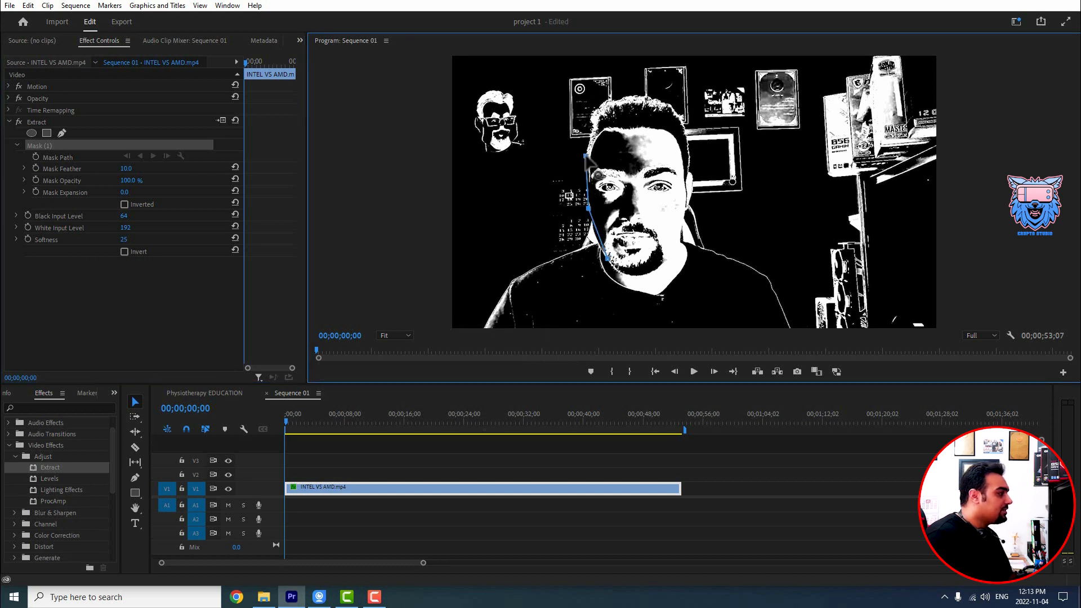
click(596, 119)
click(616, 99)
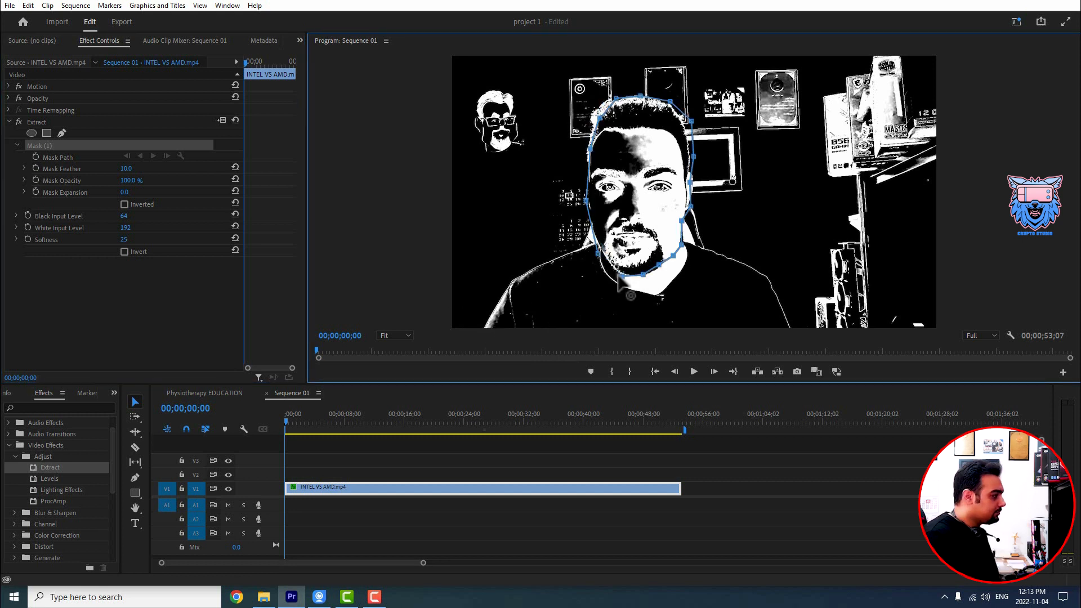
key(ctrl+z)
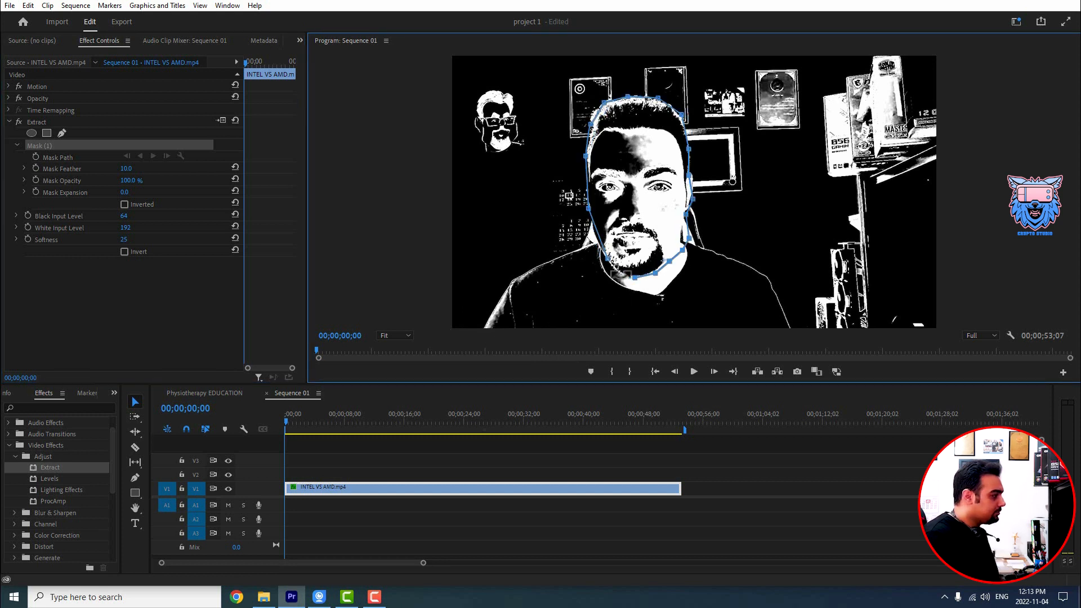
click(608, 260)
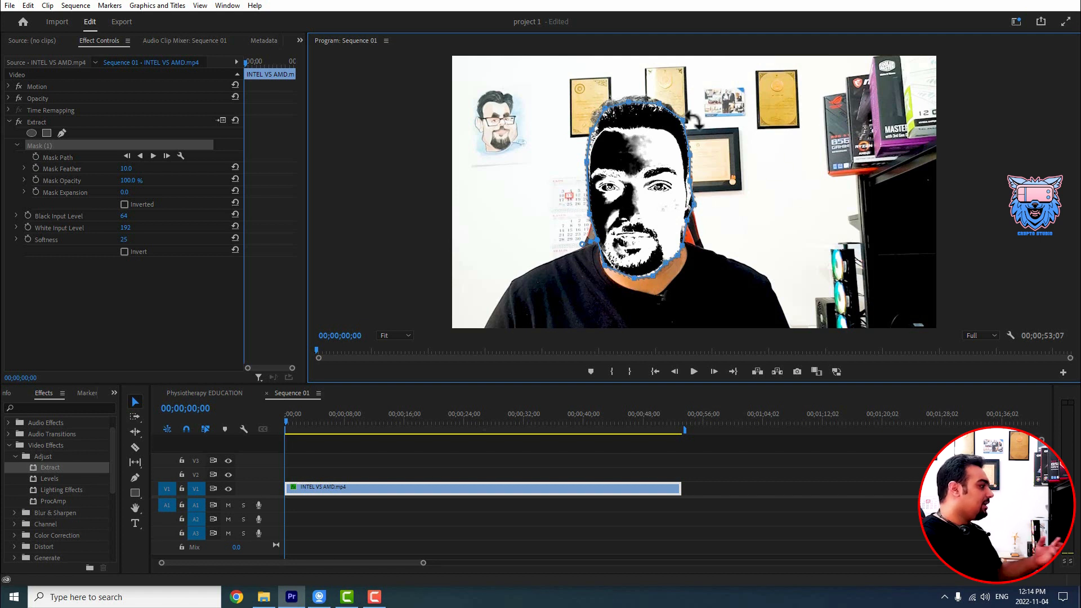
Play the first few seconds to check how the untracked mask follows the moving face.
key(space)
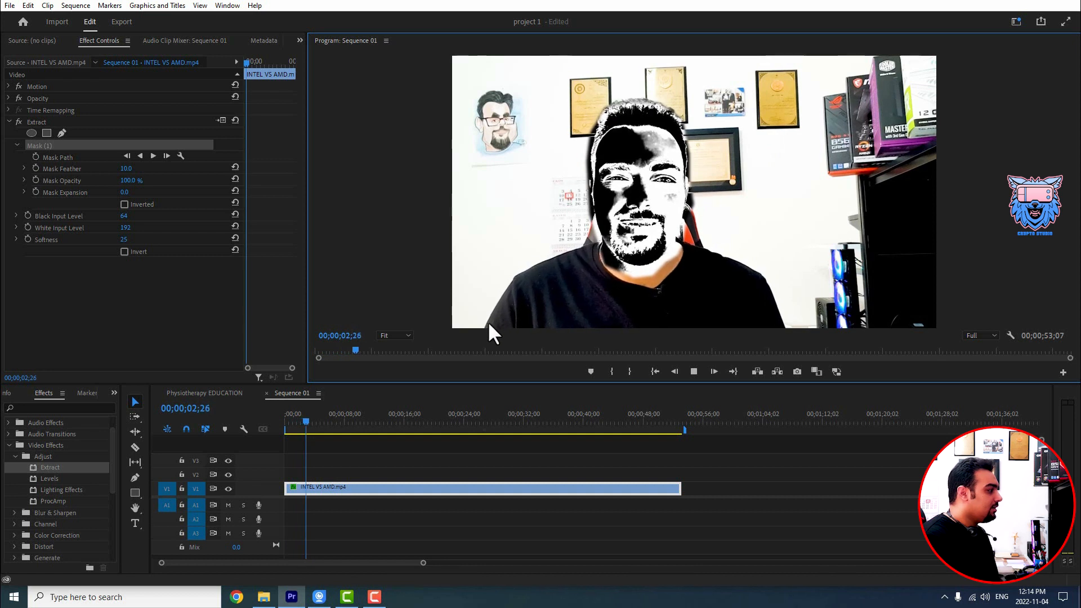
key(space)
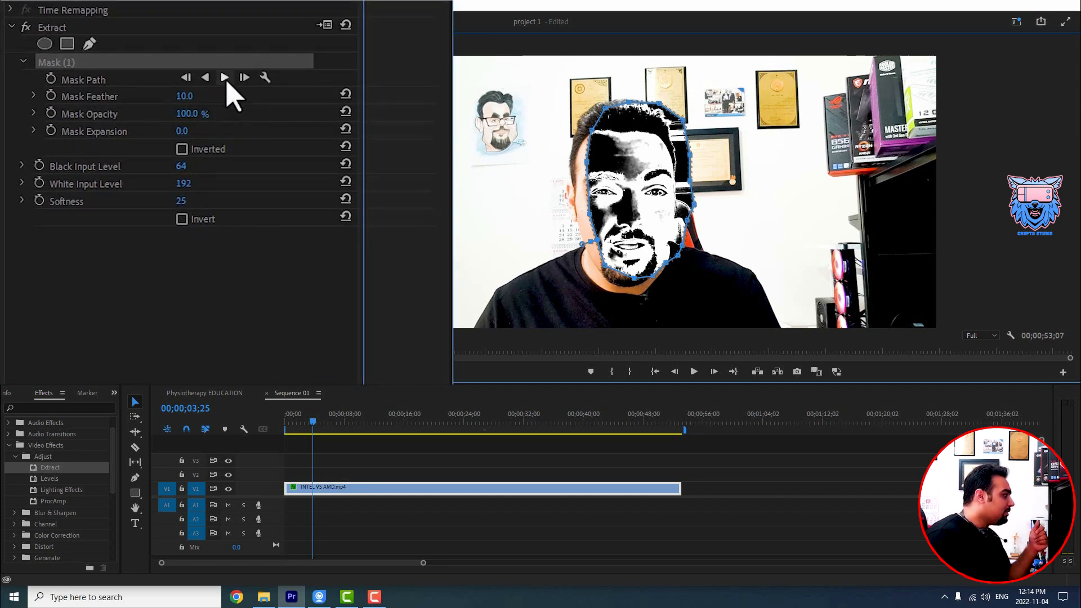
Track the face mask forward from the start of the clip, stopping the tracking at about 00;00;04;24.
drag(313, 421, 282, 420)
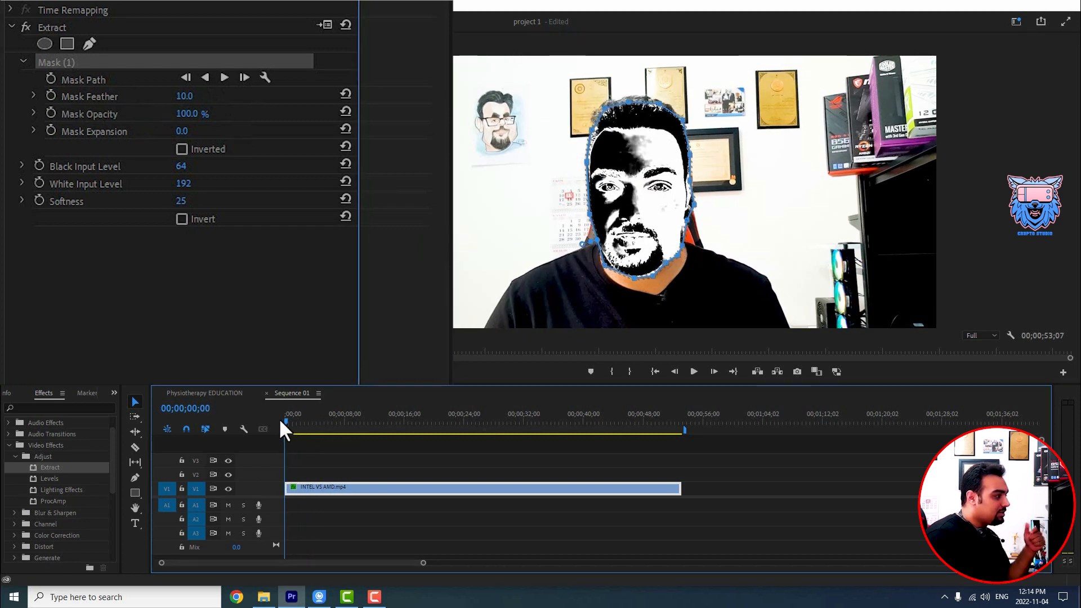
click(224, 77)
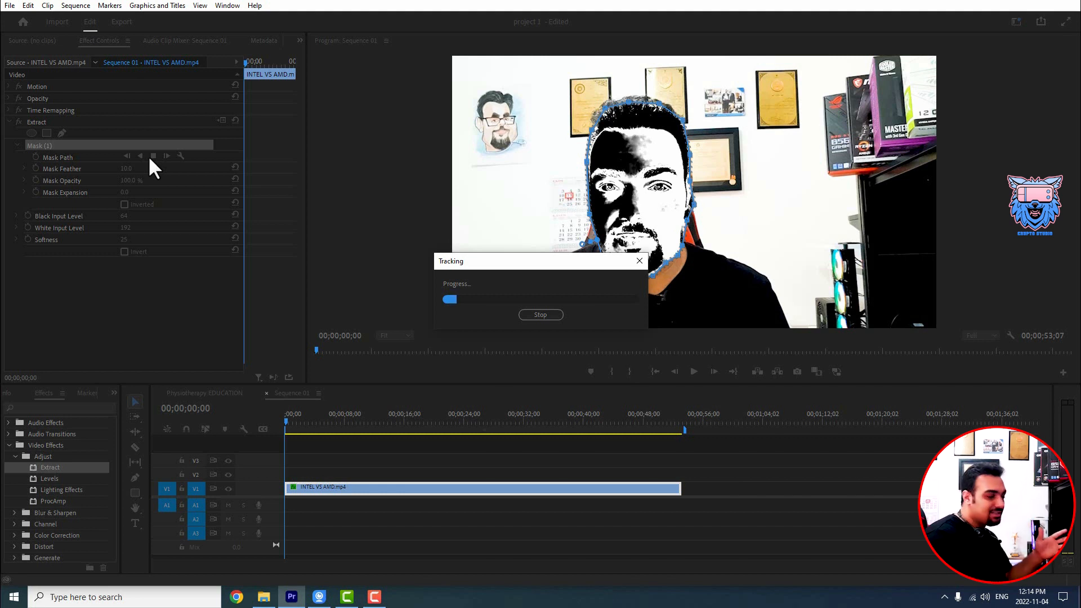
click(539, 314)
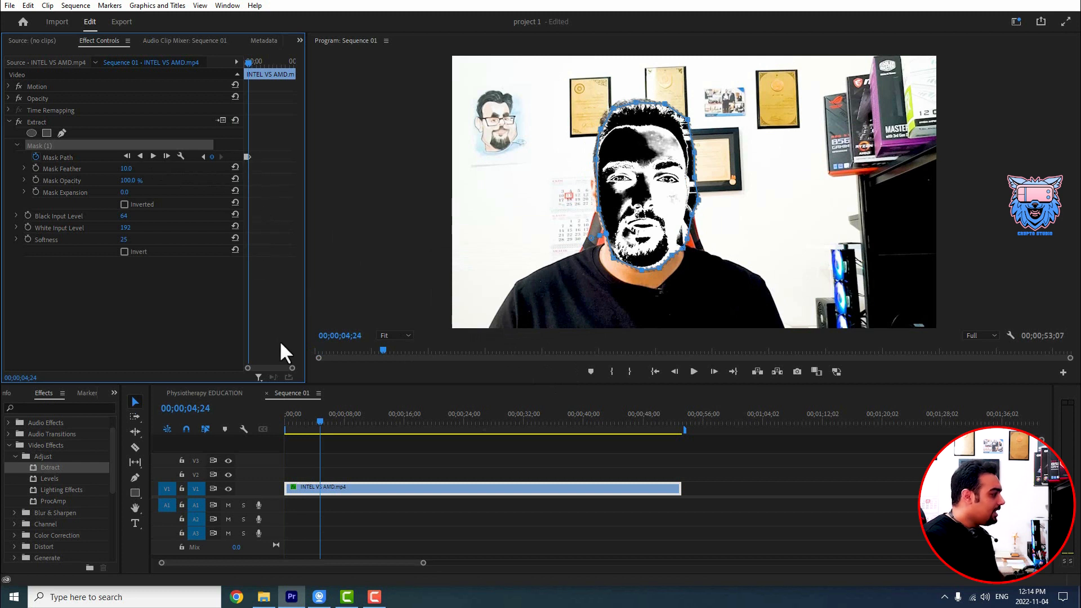
Examine the tracked Mask Path keyframes and play the sequence from near the start to check the mask against the face.
drag(244, 261, 169, 236)
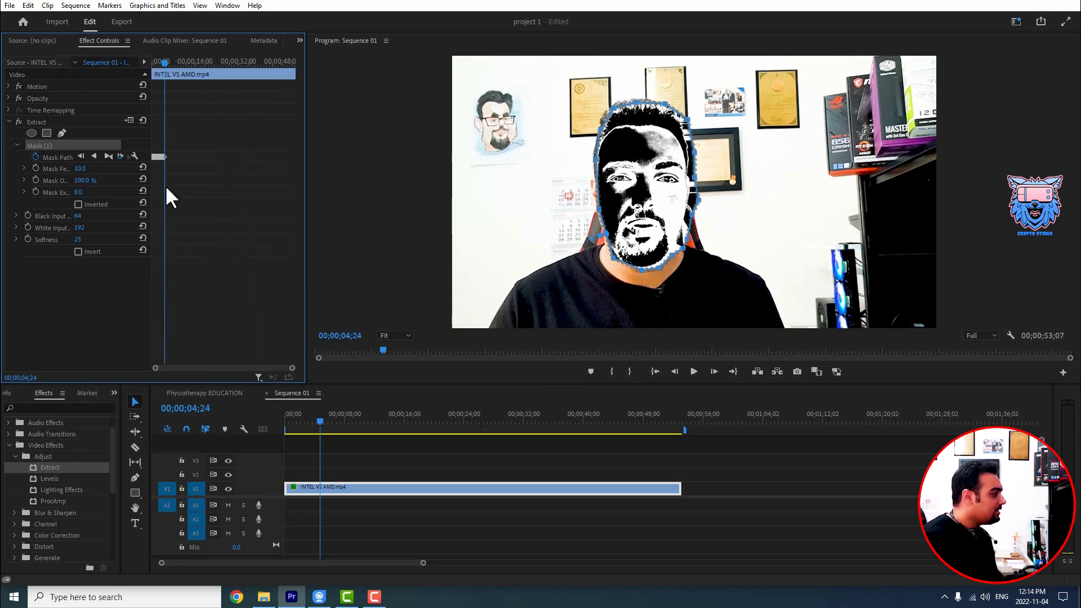
drag(292, 368, 173, 367)
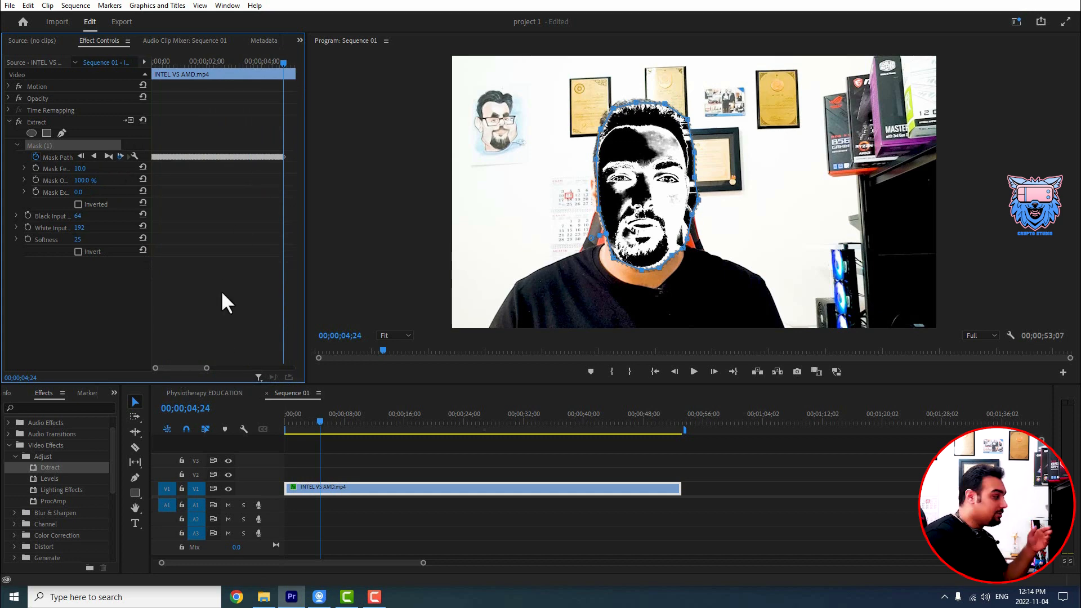
click(297, 424)
key(space)
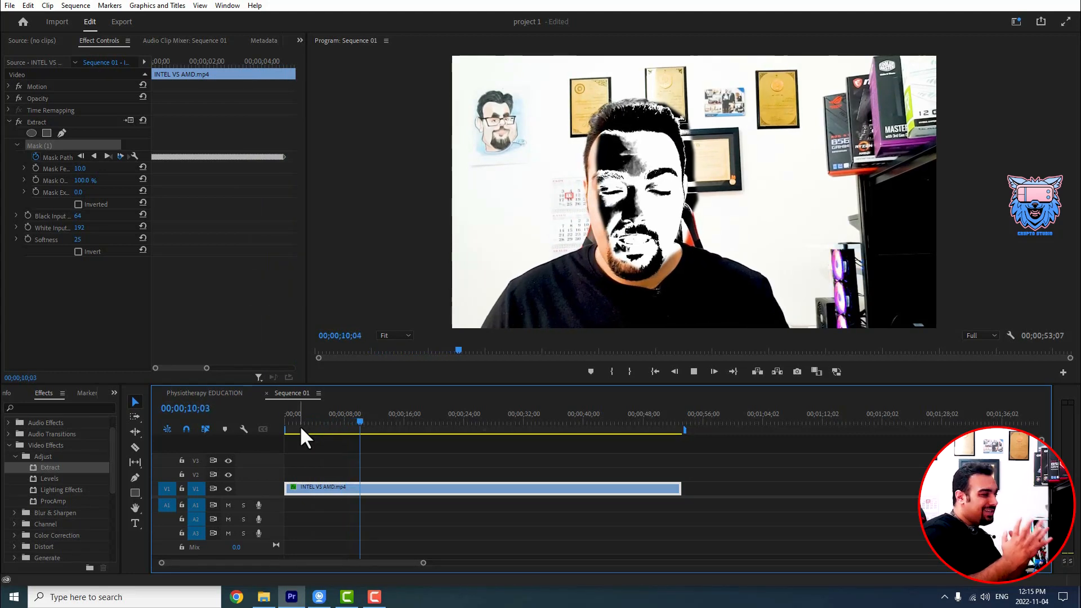
key(space)
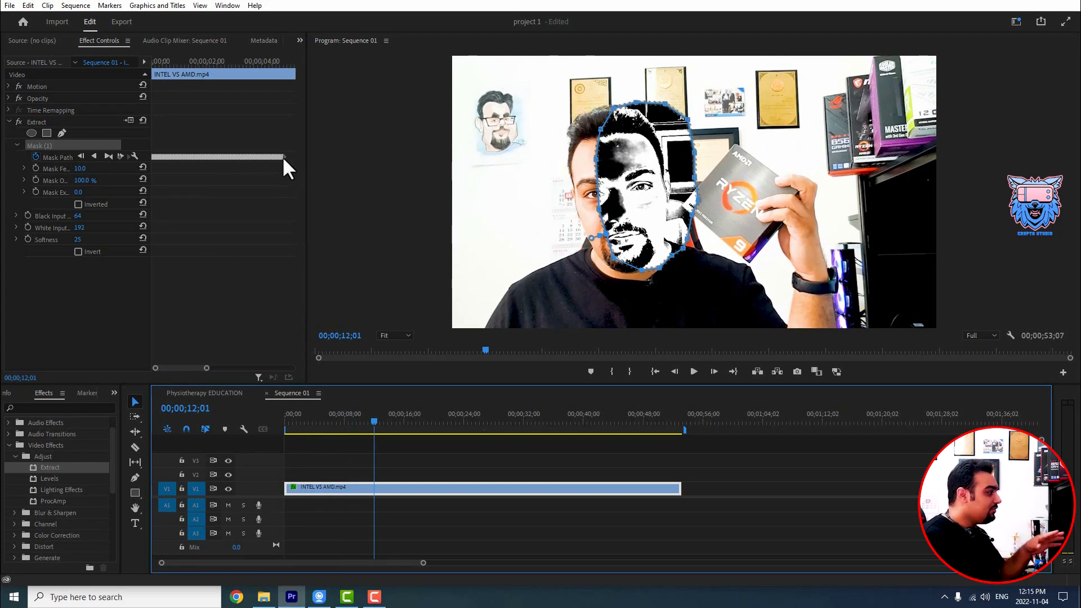
drag(313, 421, 292, 419)
key(space)
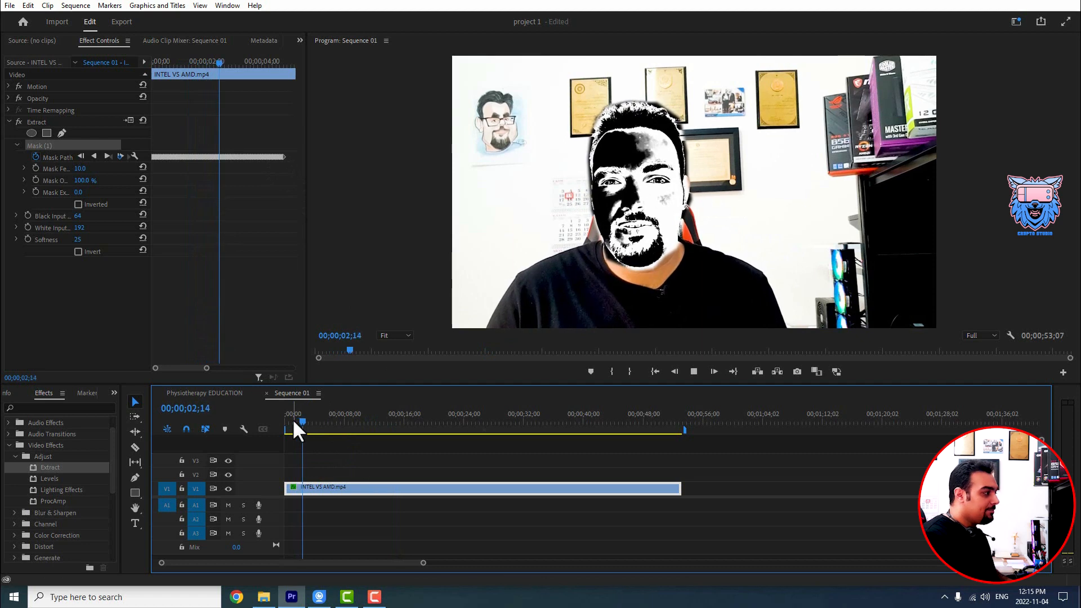
key(space)
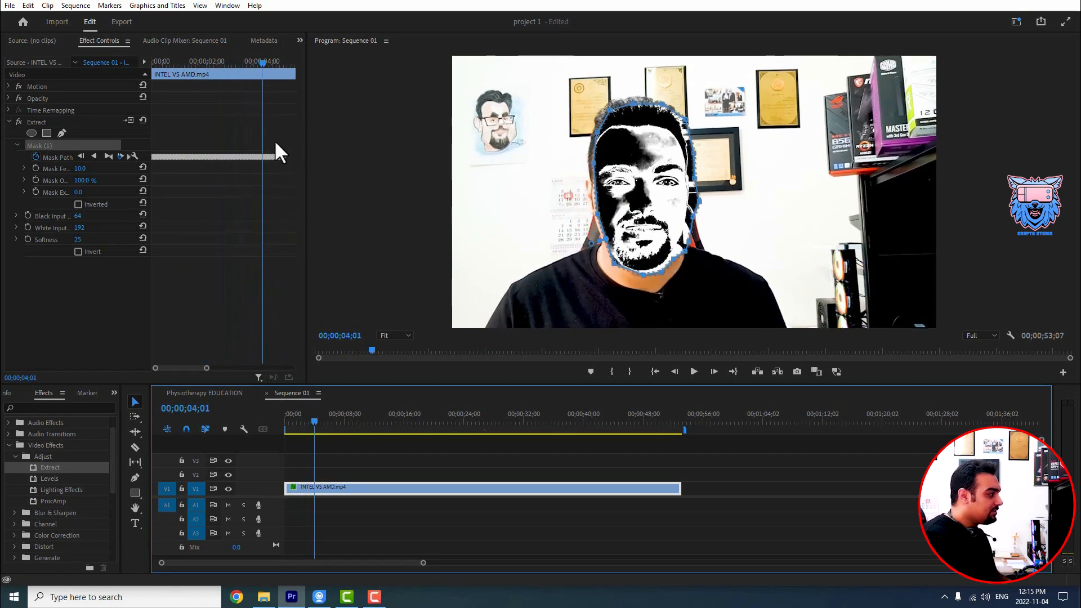
key(space)
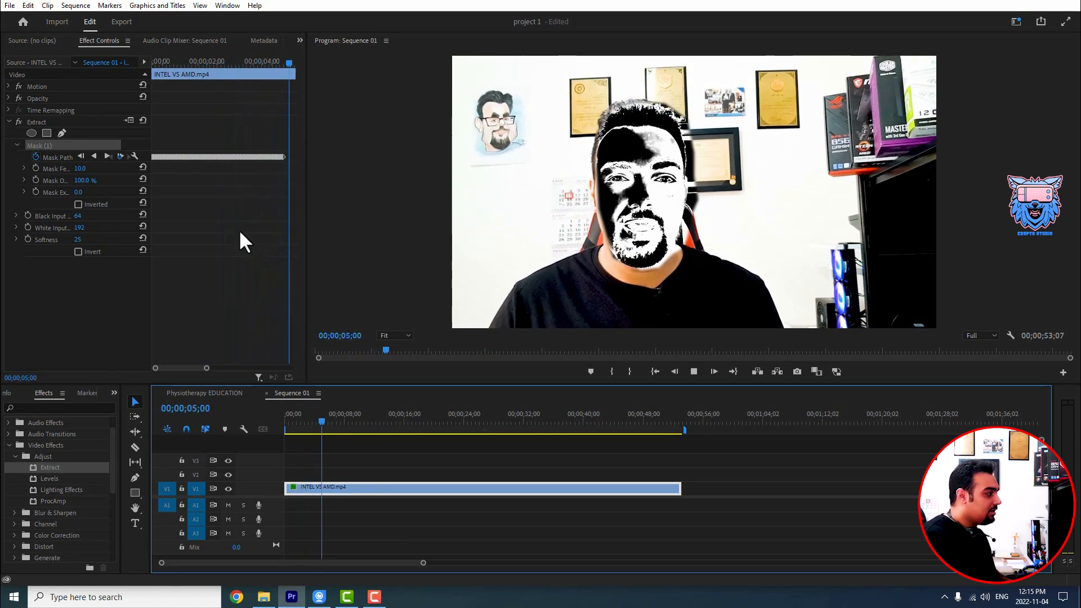
key(space)
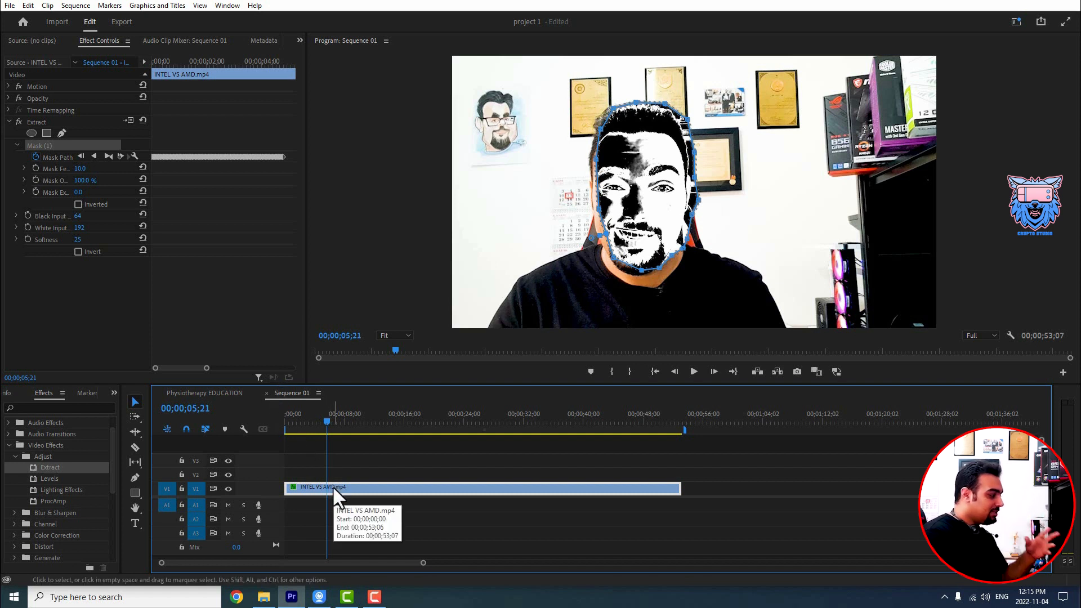
key(Delete)
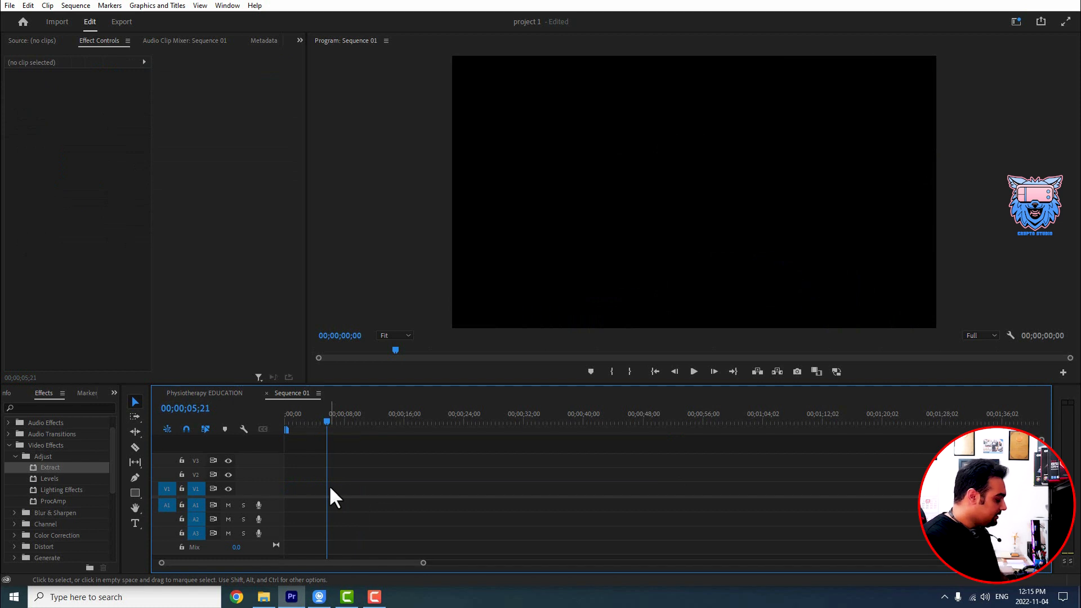
key(ctrl+z)
click(154, 53)
click(175, 41)
click(99, 40)
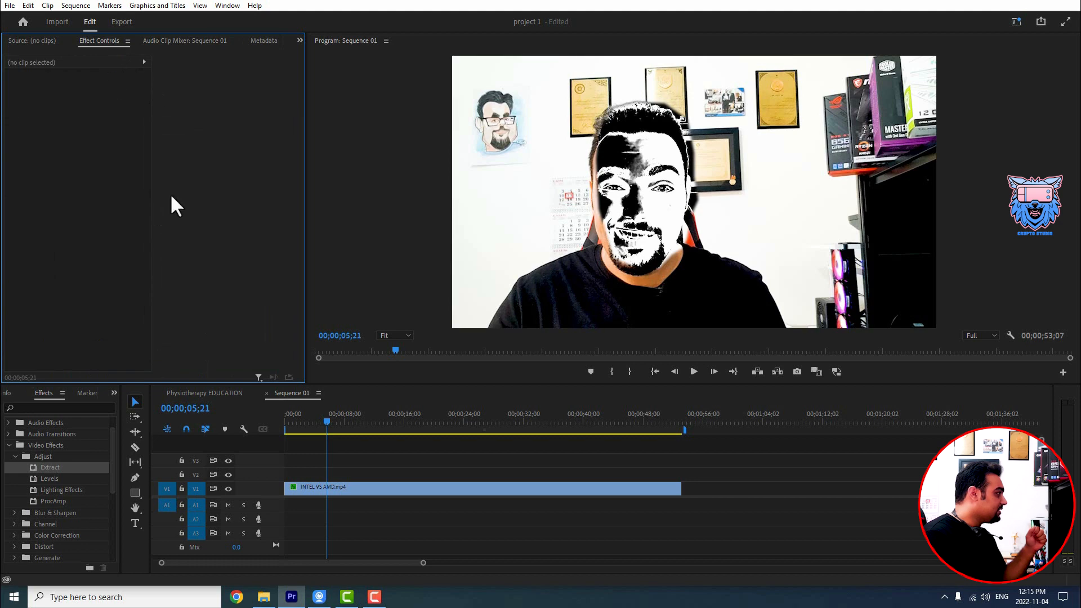
Remove the Extract effect and its mask from the INTEL VS AMD.mp4 clip and briefly play the result.
click(413, 482)
click(41, 147)
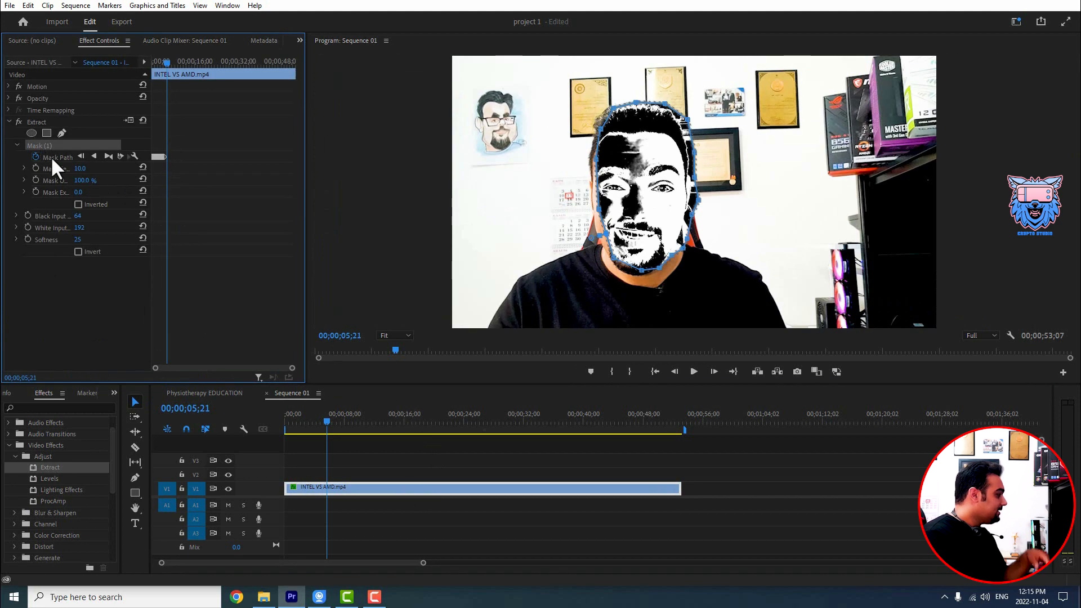
click(27, 124)
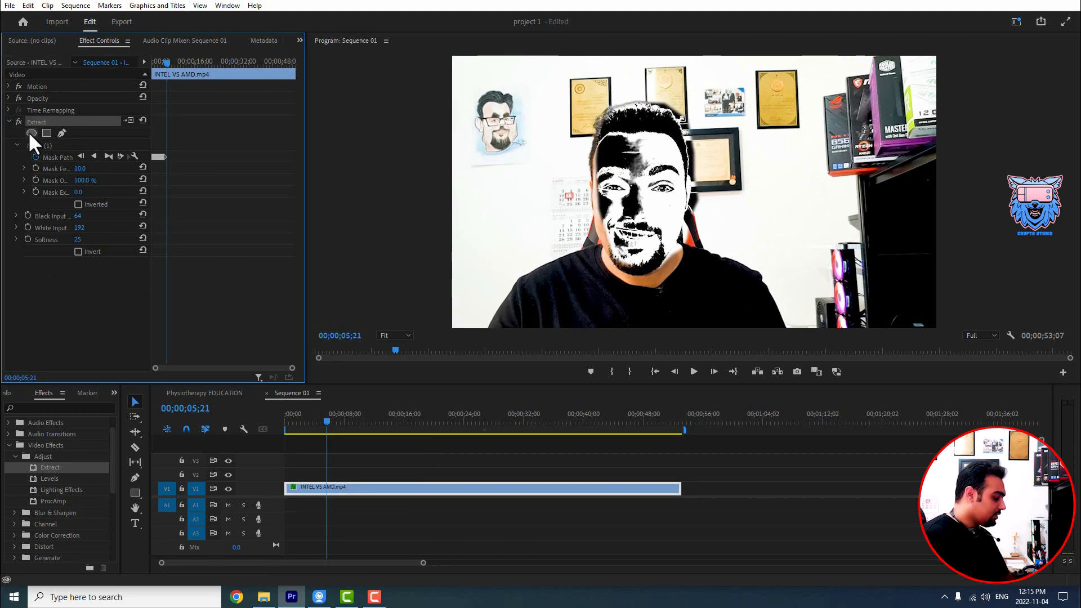
key(Delete)
key(space)
key(space)
Switch to the Color workspace and lower the clip's Lumetri Color saturation all the way to make it black and white.
click(1009, 23)
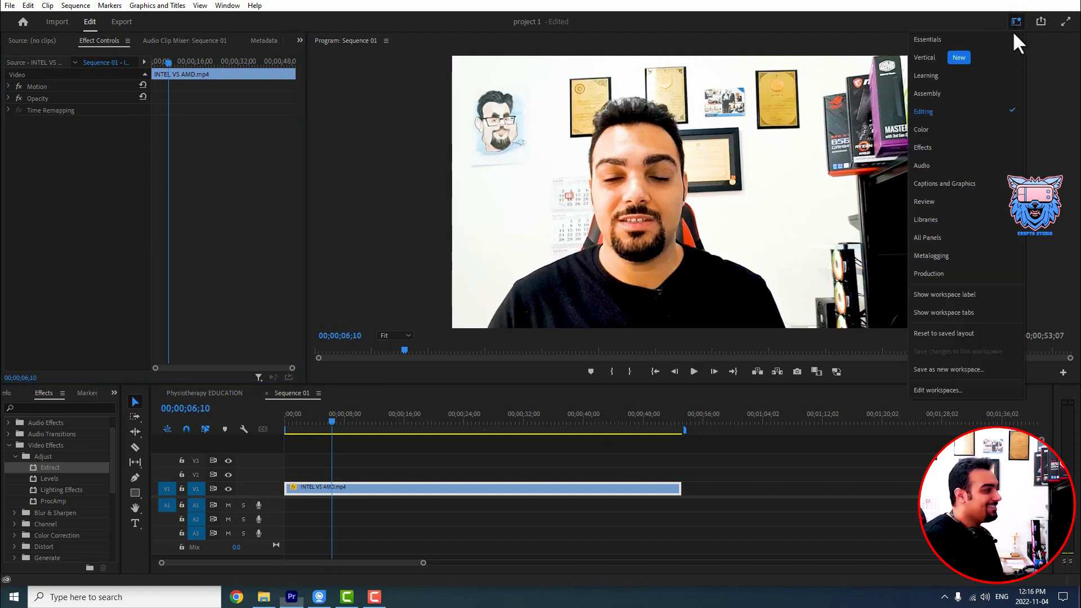
click(953, 150)
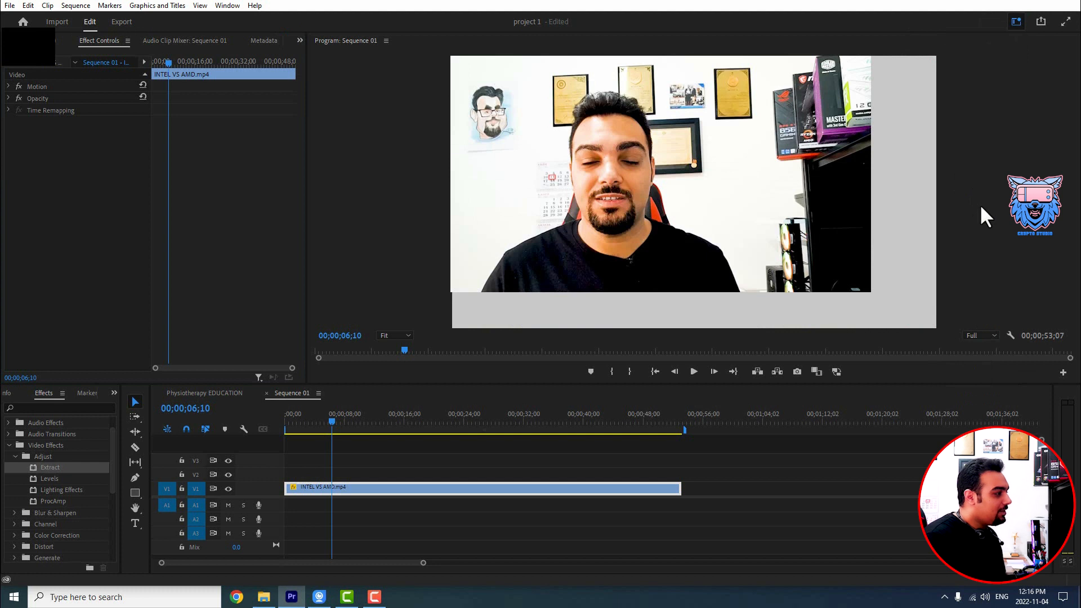
drag(995, 225, 941, 224)
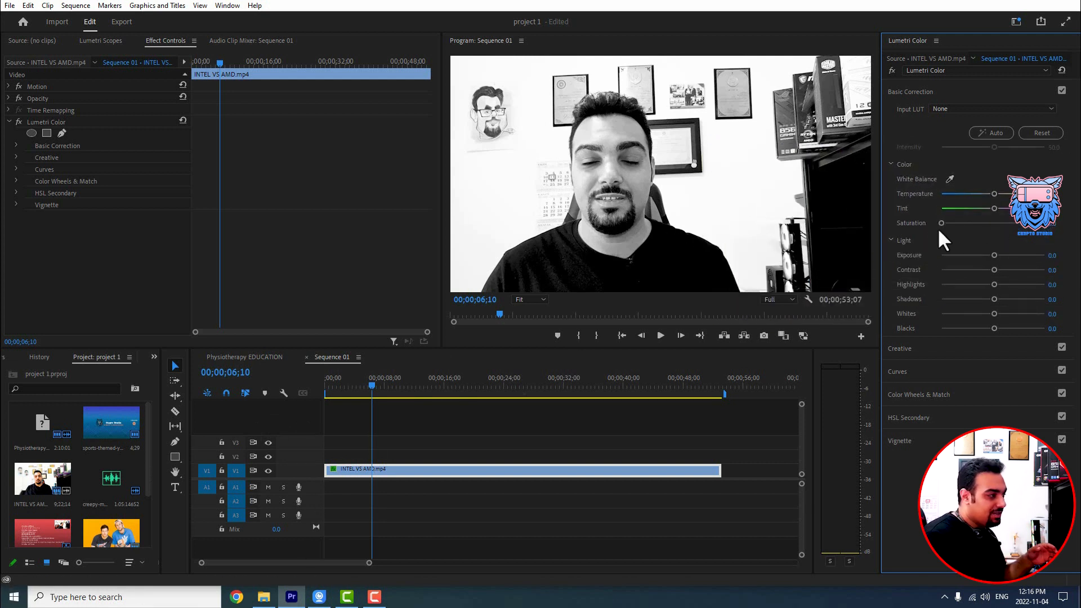
Set the clip's Lumetri Color saturation back to 100.
drag(942, 223, 992, 223)
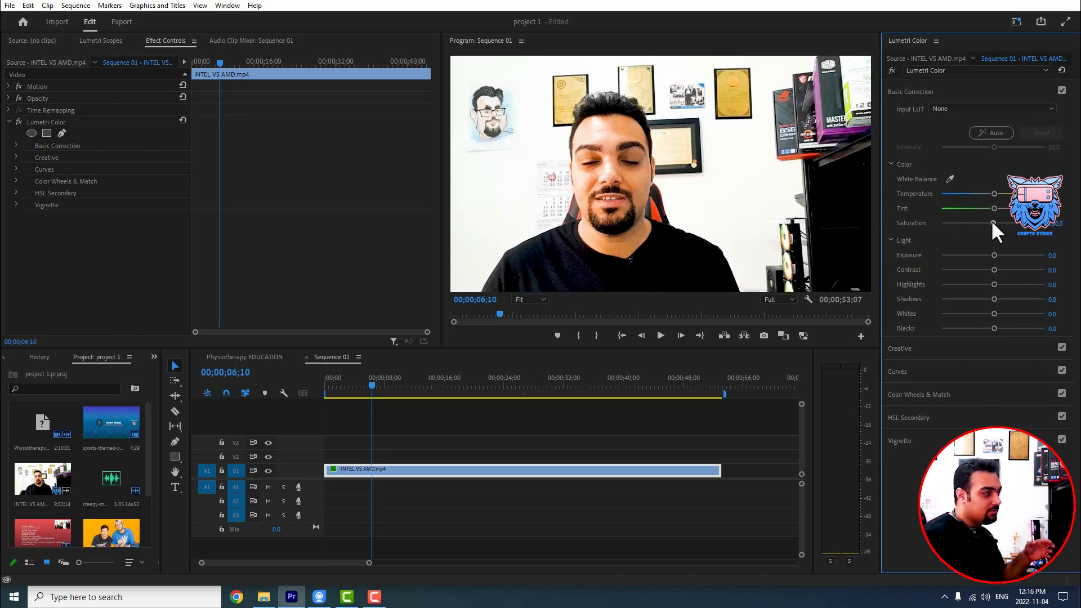
click(1054, 223)
text(1000)
key(BackSpace)
key(BackSpace)
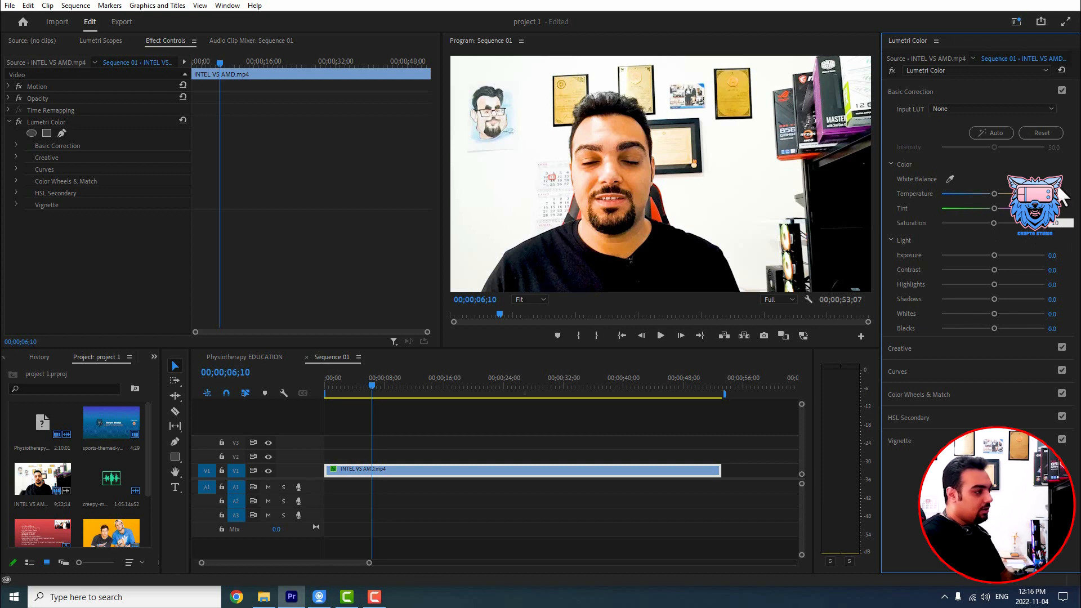
text(0)
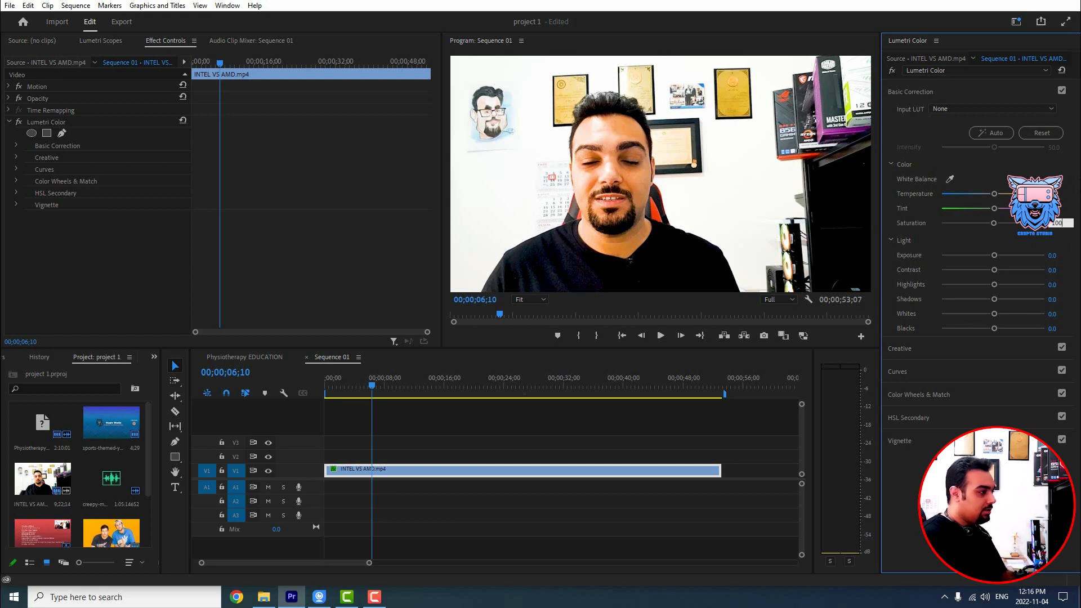
key(Return)
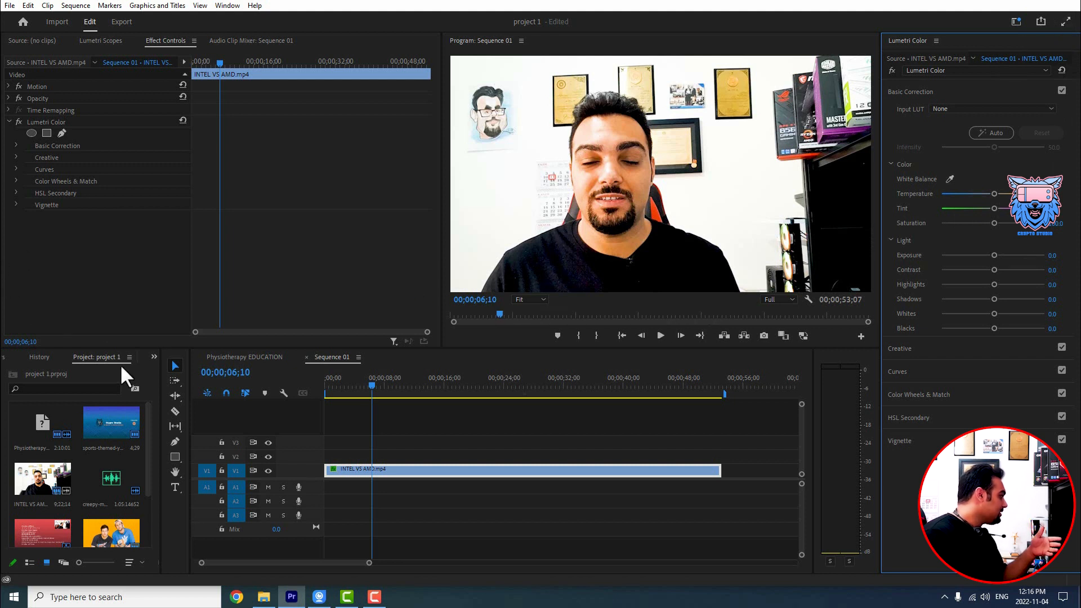
Return to the Editing workspace and apply the Levels effect to the INTEL VS AMD.mp4 clip.
click(154, 357)
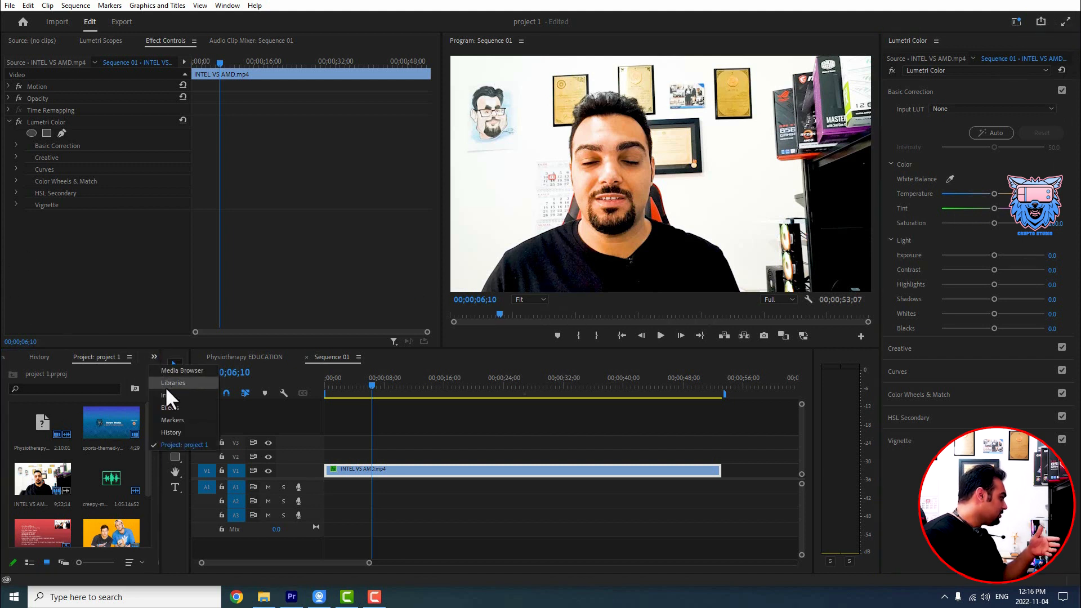
click(176, 409)
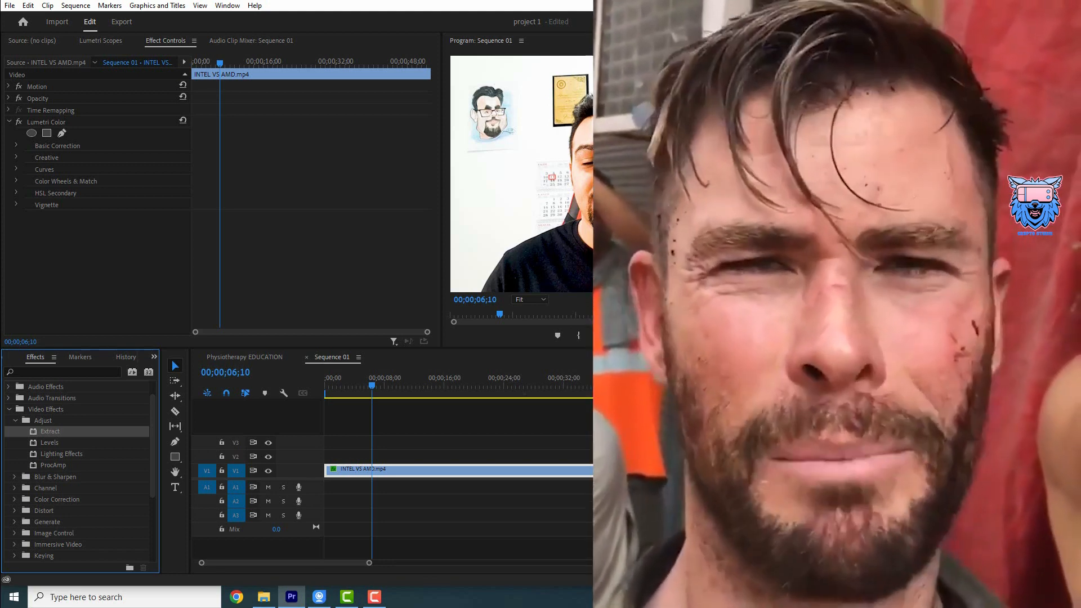
click(1015, 22)
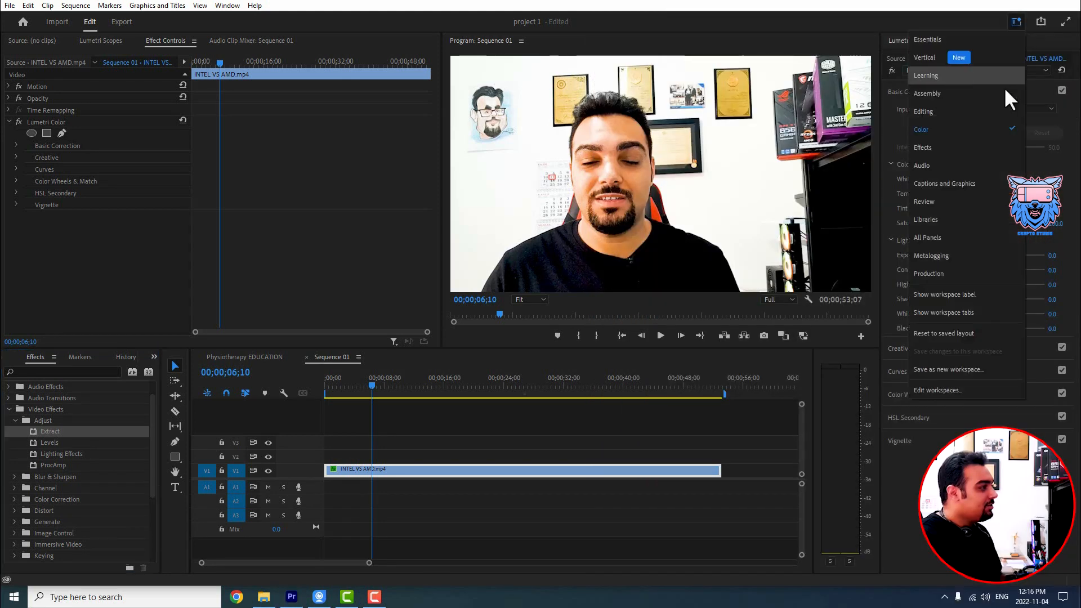
click(956, 112)
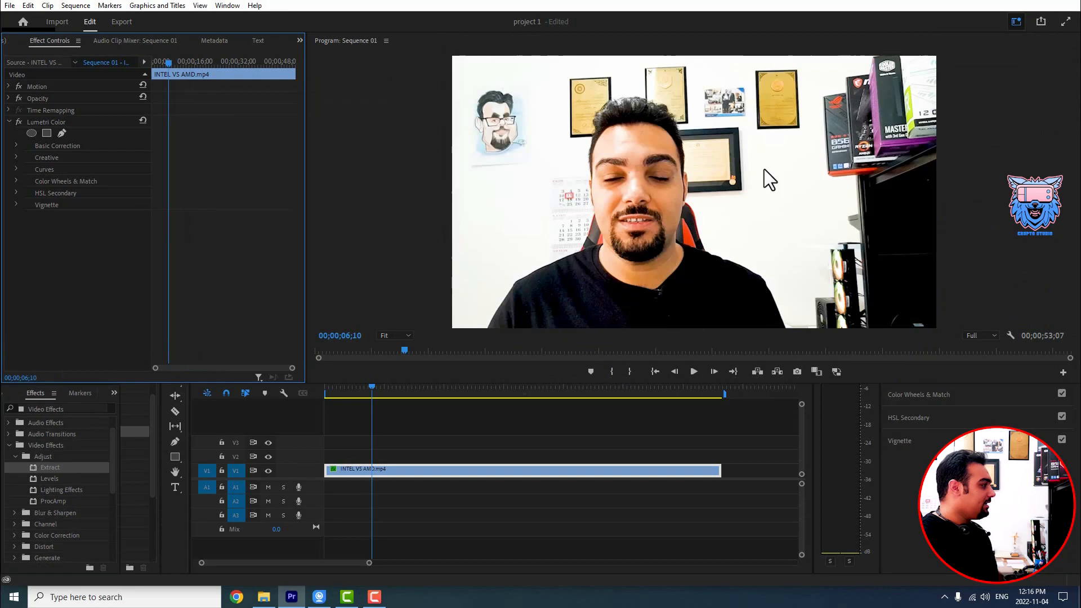
click(40, 478)
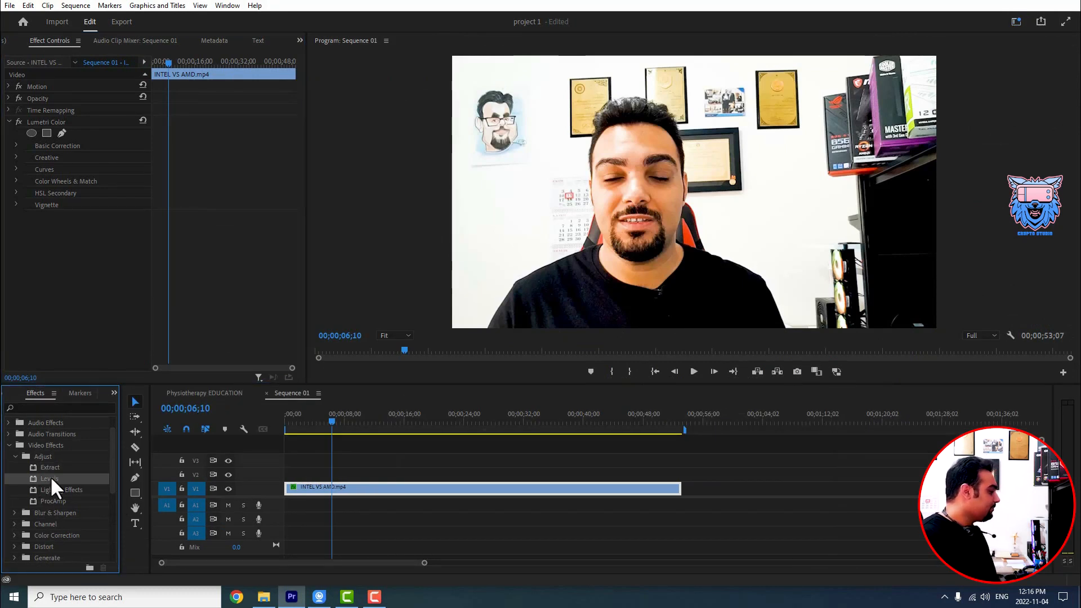
drag(49, 475, 379, 493)
Widen the effect controls area so the full names of the Levels parameters are readable.
scroll(177, 242, down, 5)
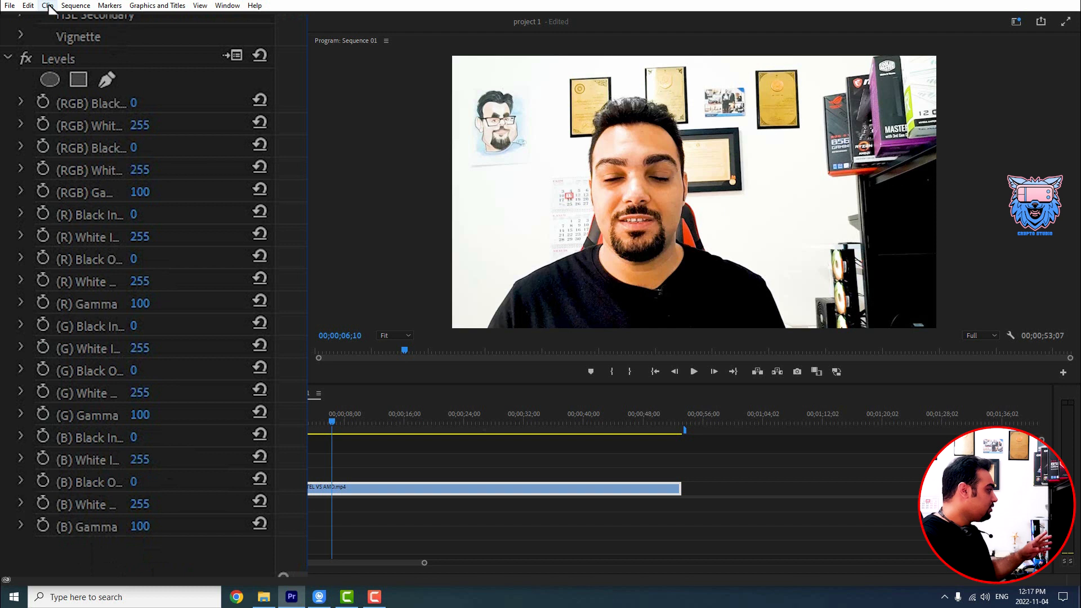
scroll(254, 189, up, 2)
scroll(253, 189, up, 2)
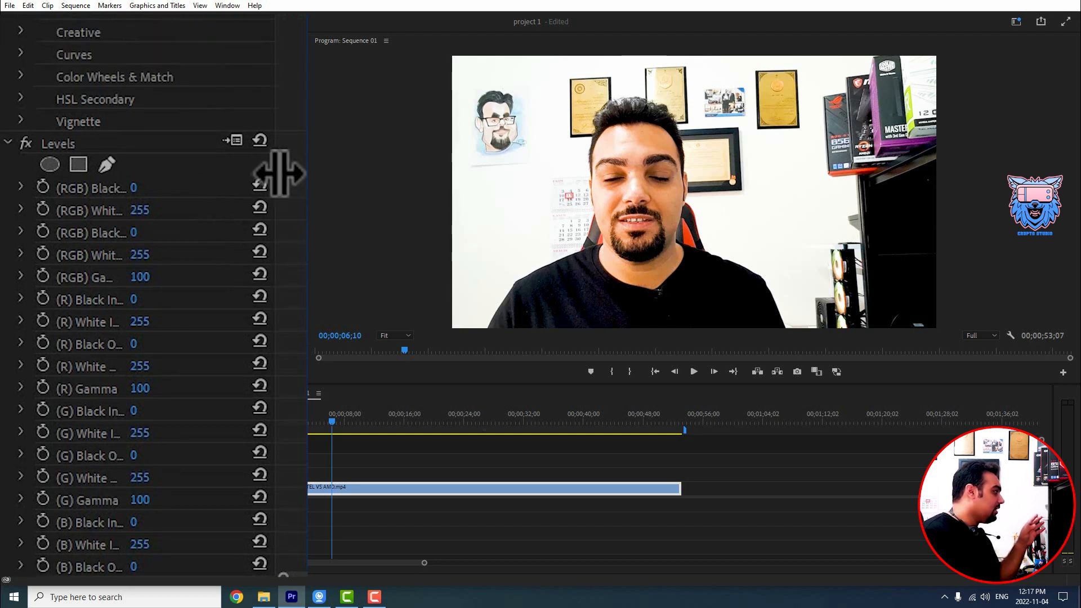
drag(280, 171, 307, 172)
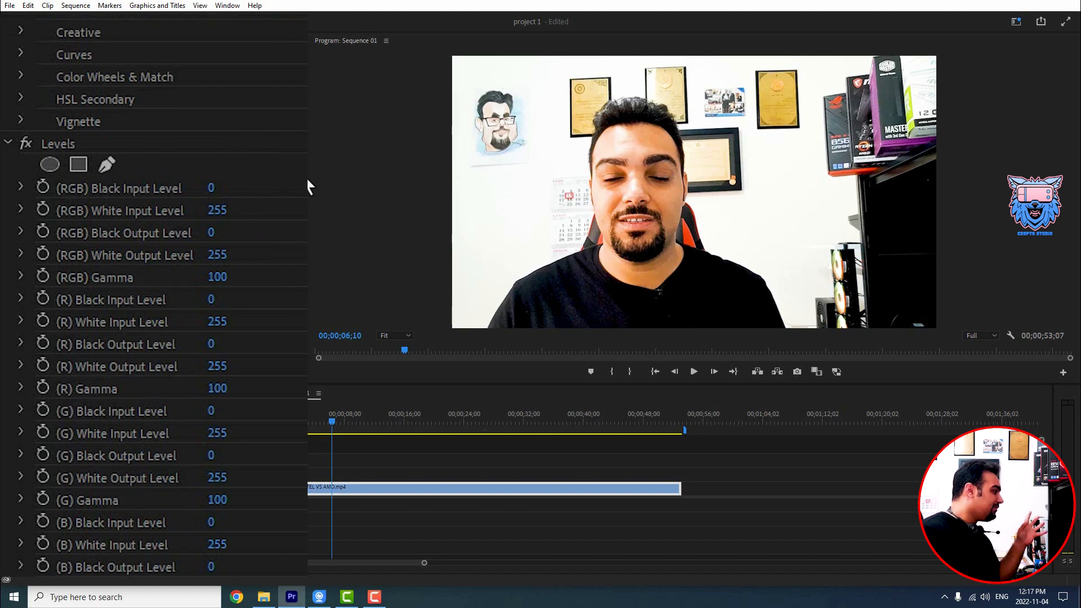
mouse_move(309, 172)
mouse_down()
mouse_move(259, 172)
mouse_move(291, 172)
mouse_up()
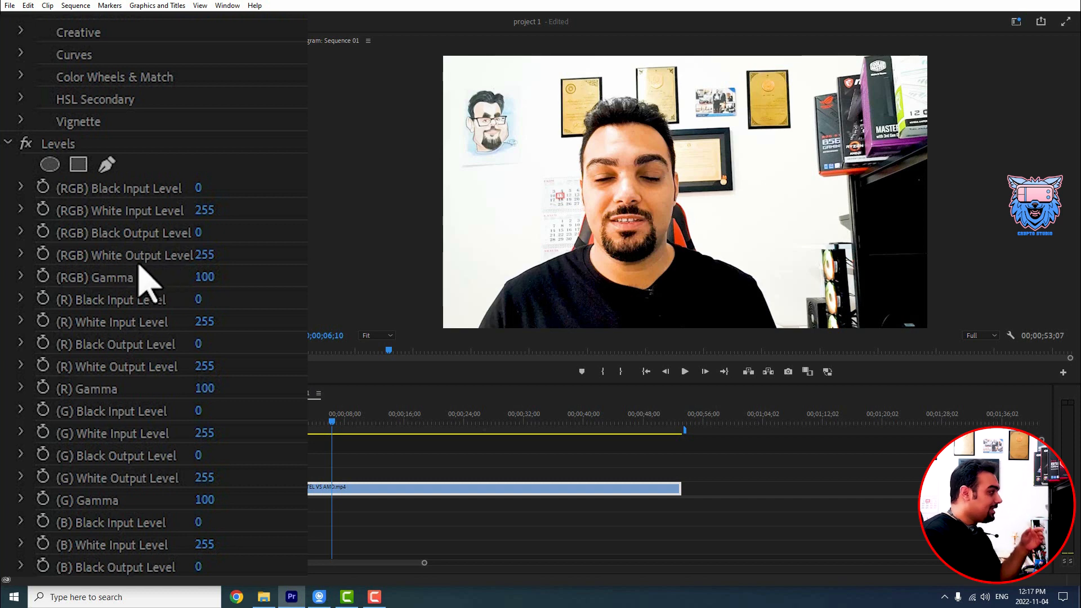
Invert the picture by setting the Levels RGB Black Output Level to 255 and the RGB White Output Level to 0.
drag(199, 236, 225, 253)
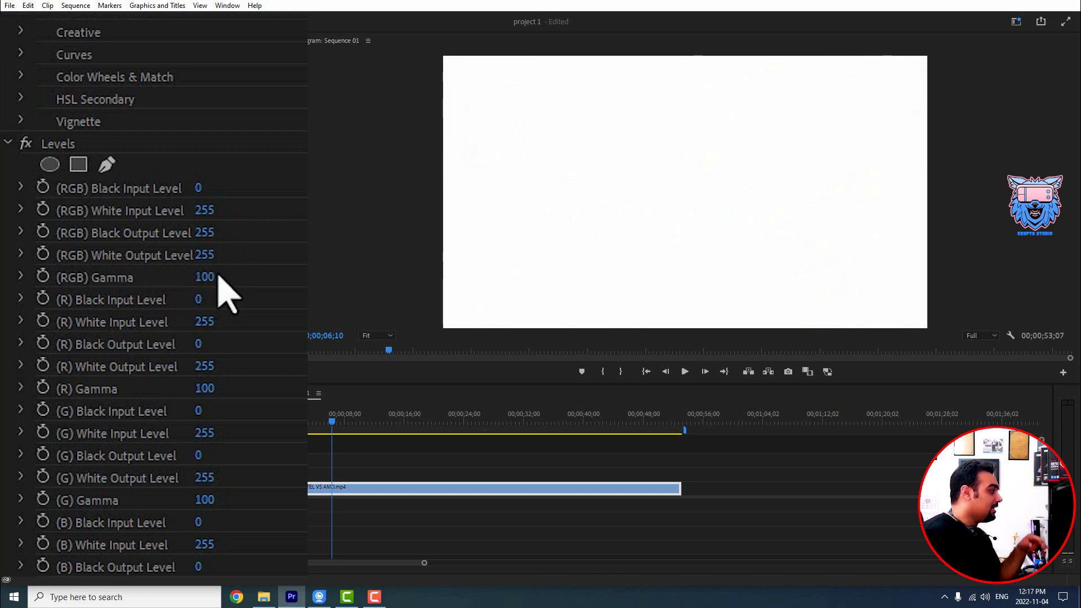
drag(204, 256, 173, 256)
drag(204, 255, 137, 255)
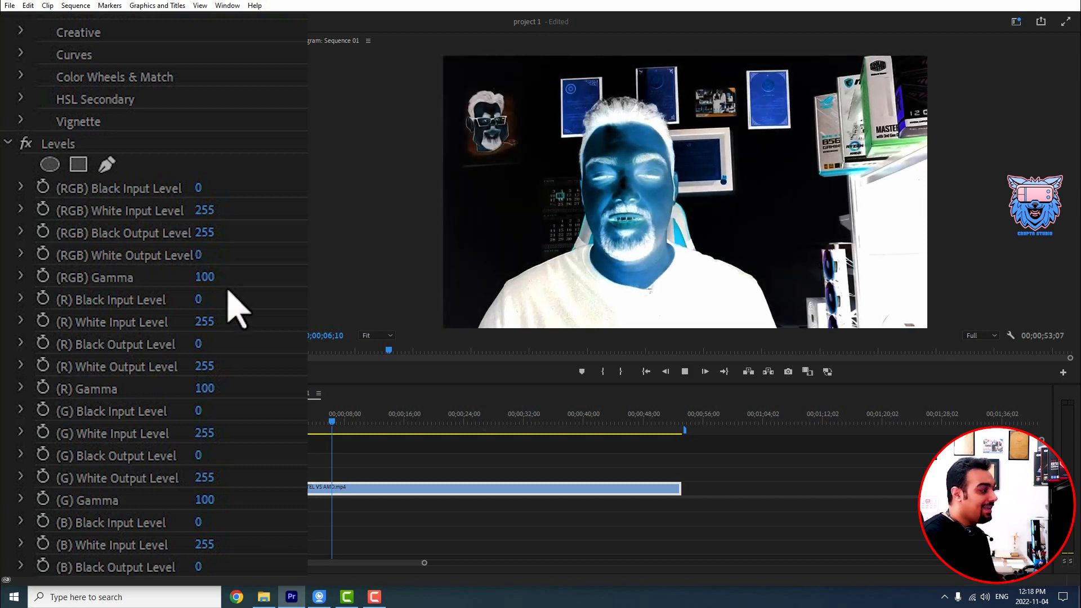
Play the sequence in short stretches to check the inverted picture.
key(space)
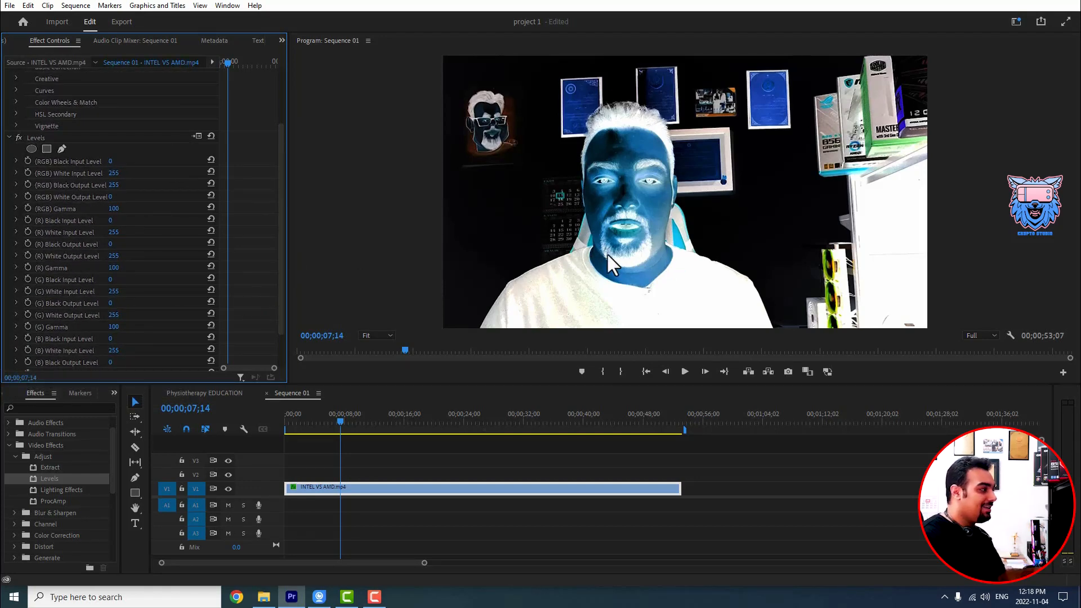
key(space)
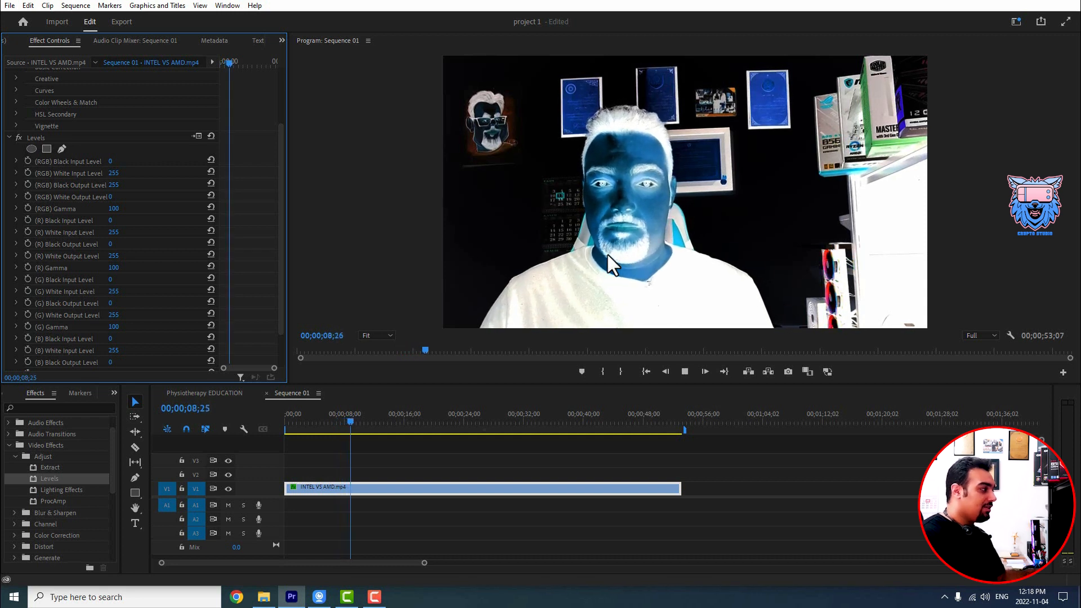
key(space)
key(space)
key(space)
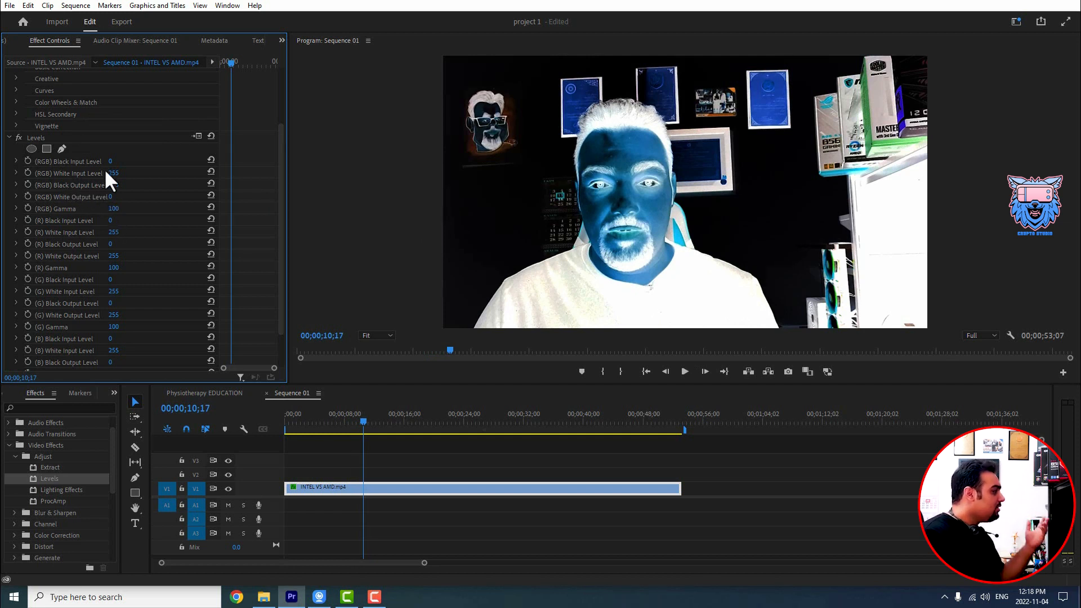
Reset the RGB Black Output Level and RGB White Output Level of the Levels effect to their defaults.
click(210, 183)
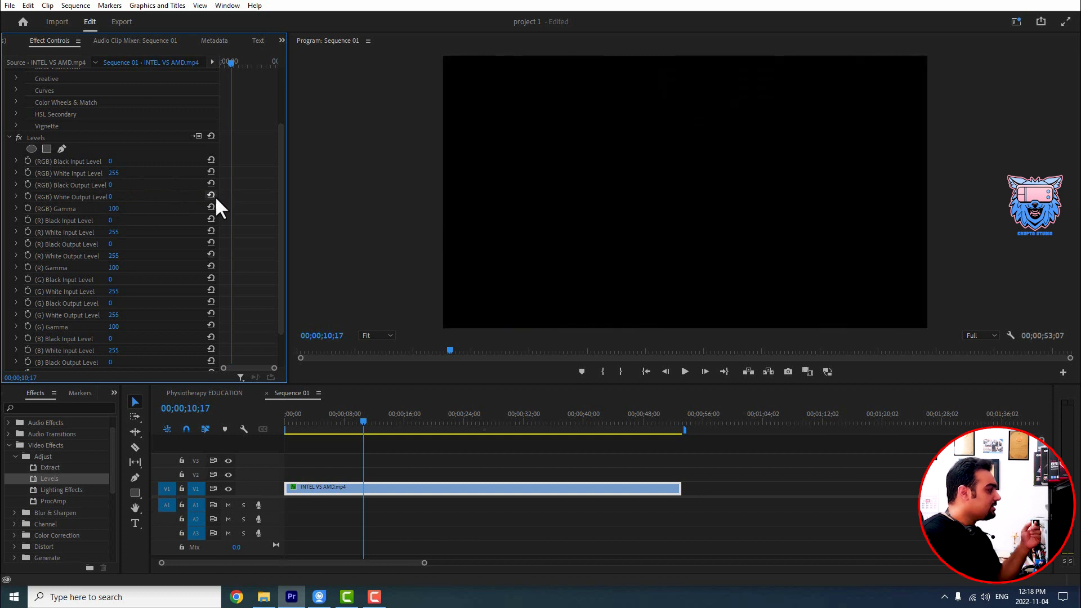
click(210, 196)
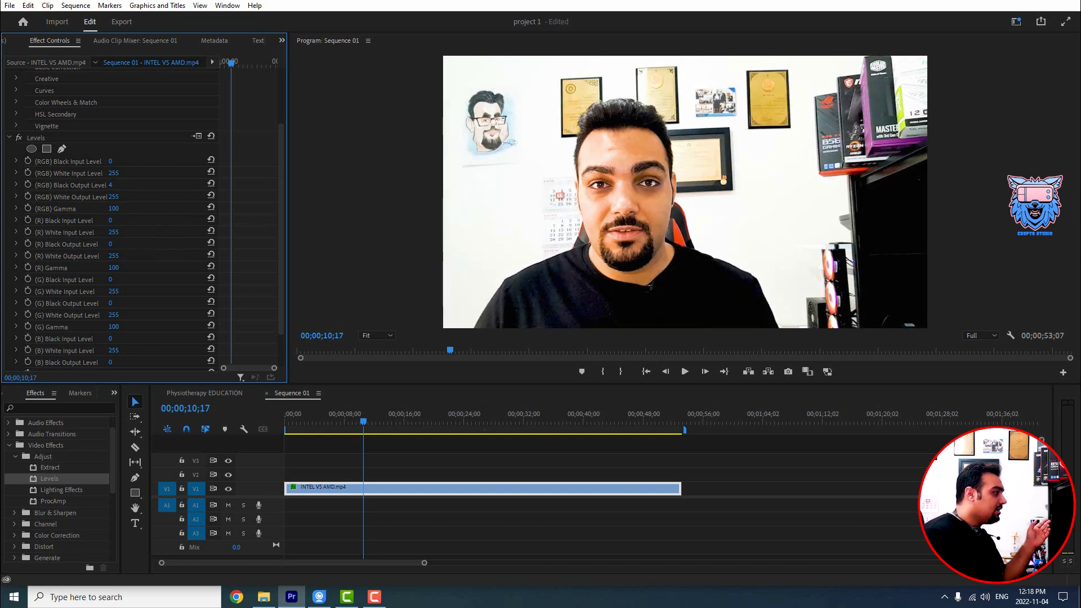
Set RGB Black Output Level to 4 and try Black Input Level 73 with White Input Level 145, resetting both input levels.
drag(111, 185, 152, 162)
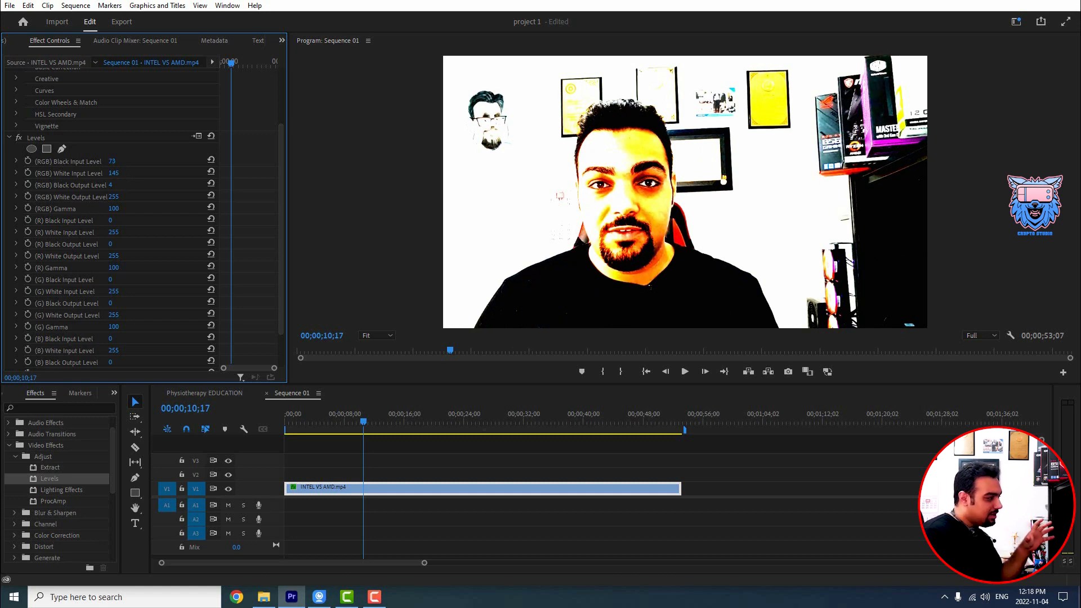
click(211, 159)
click(211, 172)
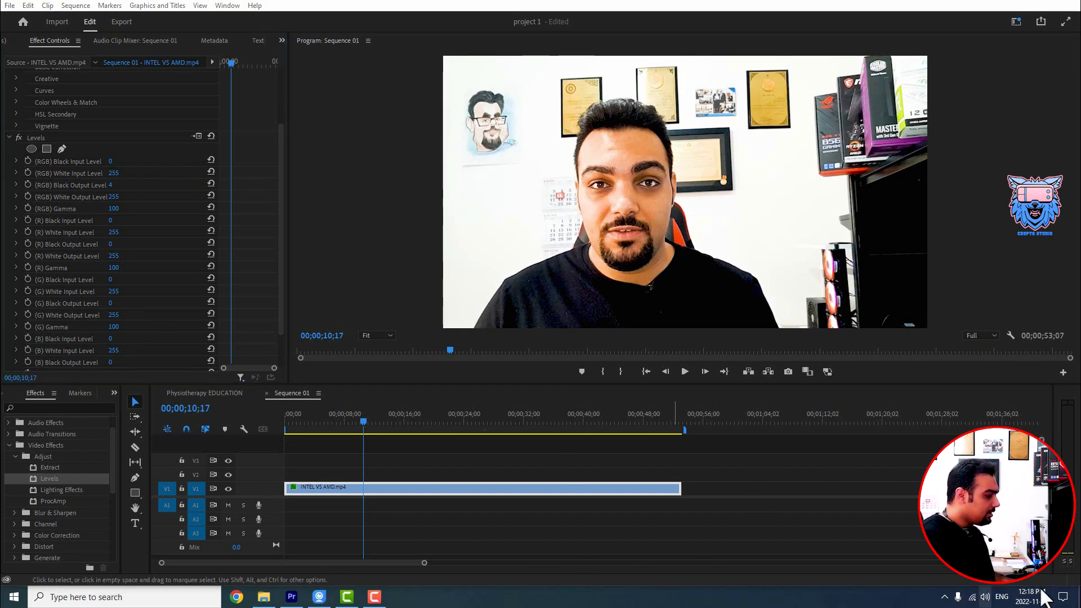
Place the desktop image 1602349.jpg on V1 beyond the video clip and extend its end to about 00;01;09;16.
click(1078, 597)
drag(73, 482, 754, 413)
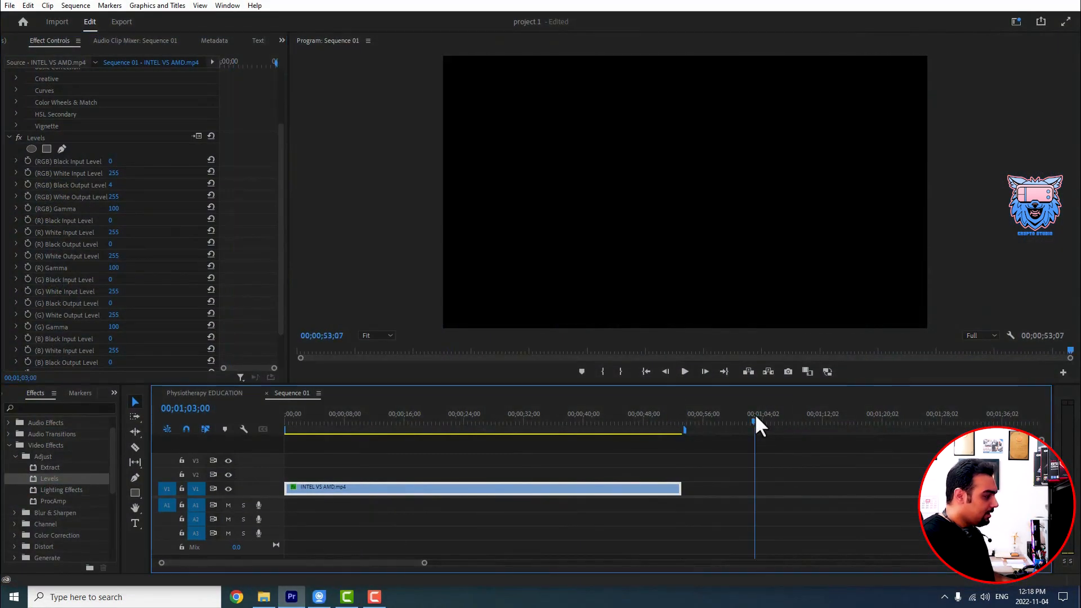
click(1078, 597)
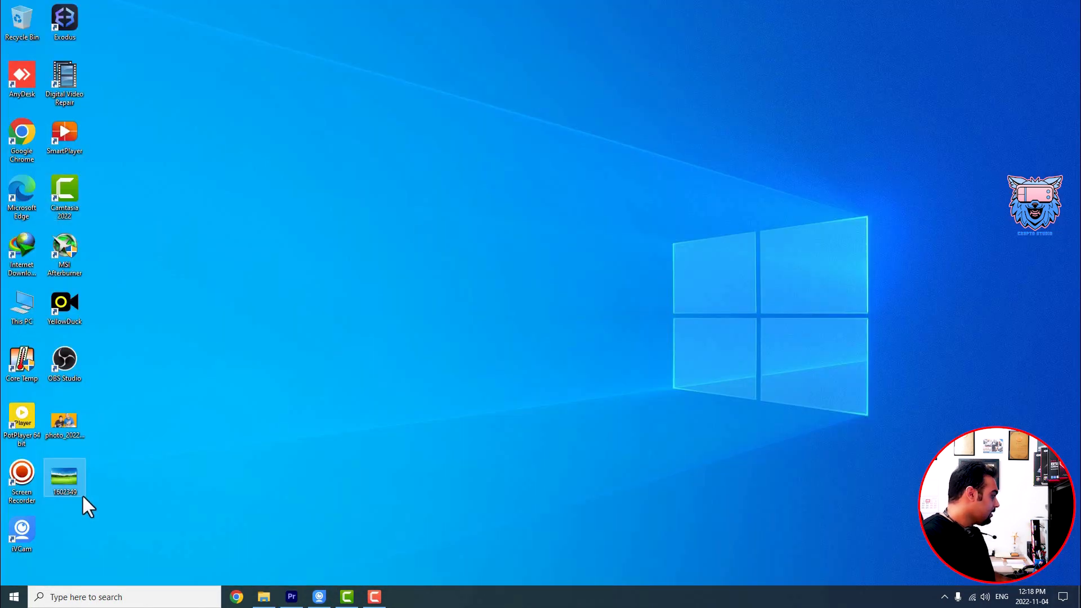
drag(79, 490, 744, 487)
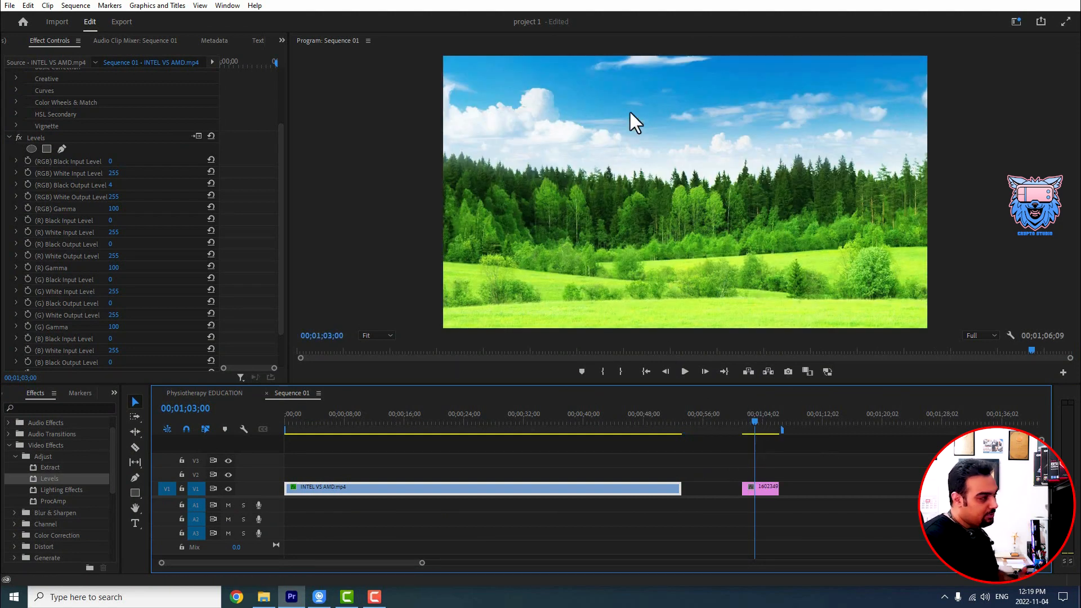
drag(778, 487, 792, 489)
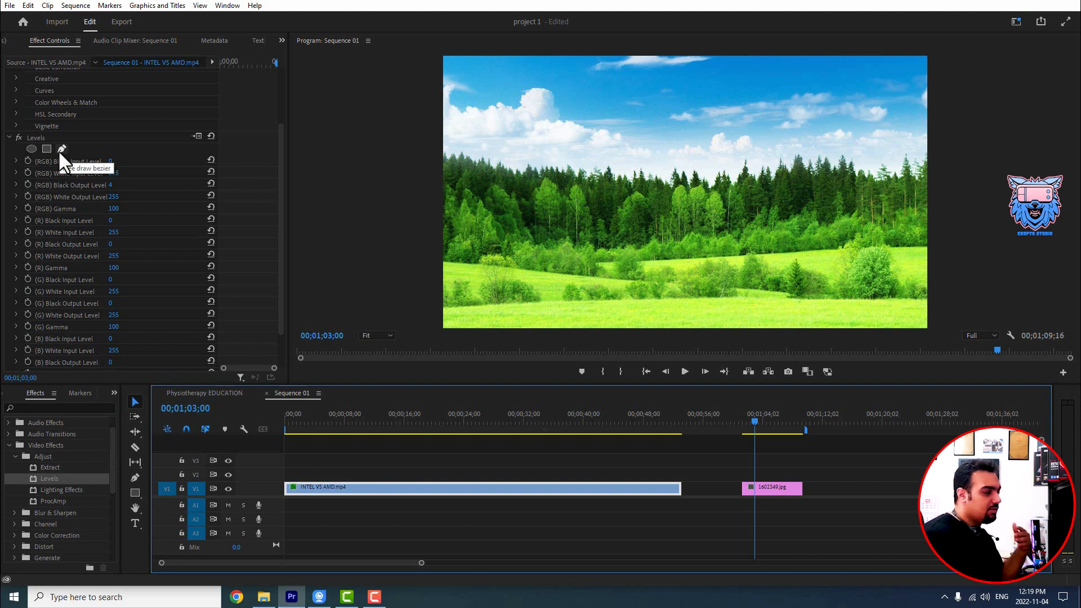
Apply the Levels effect to the 1602349.jpg clip with the playhead at 00;01;03;02.
key(Right)
key(Right)
drag(55, 479, 768, 485)
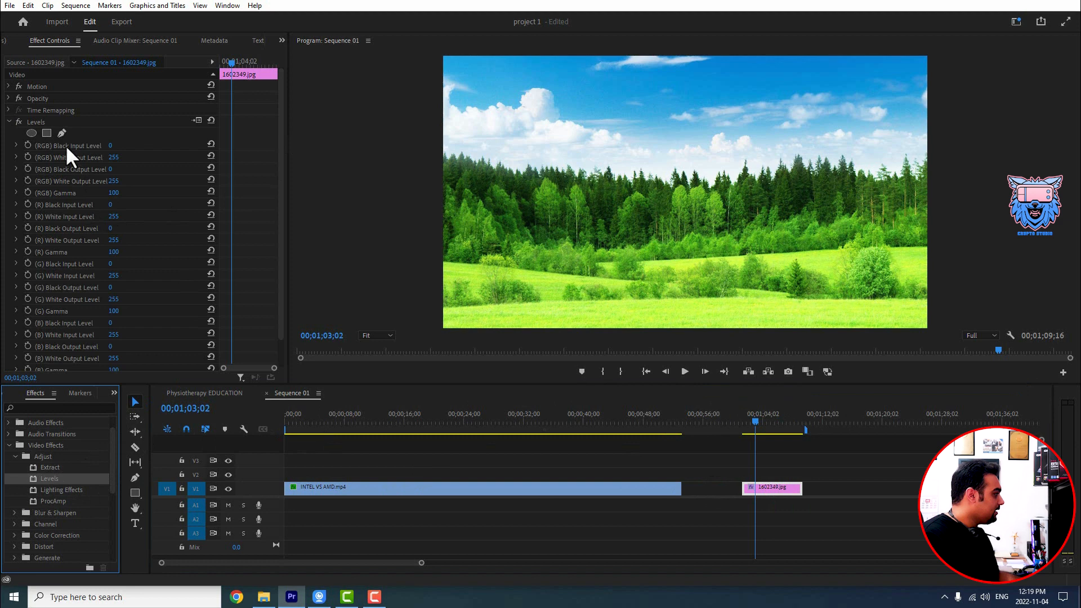
Draw a closed free-form Levels mask around the meadow along the lower part of the landscape image.
click(61, 133)
click(498, 271)
click(648, 267)
click(851, 271)
click(854, 309)
click(731, 326)
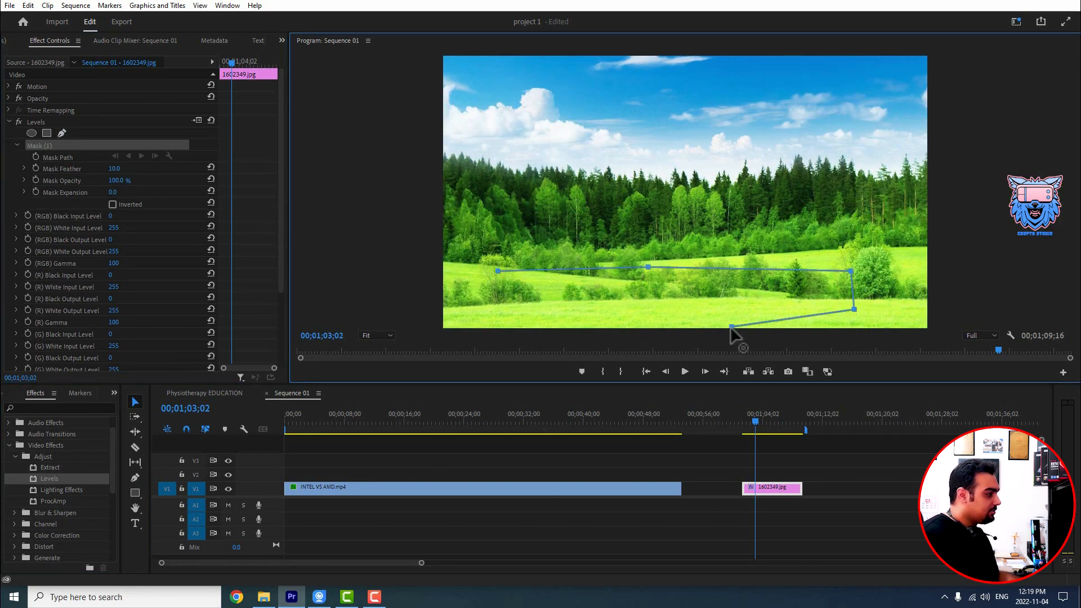
click(589, 318)
click(501, 319)
click(498, 270)
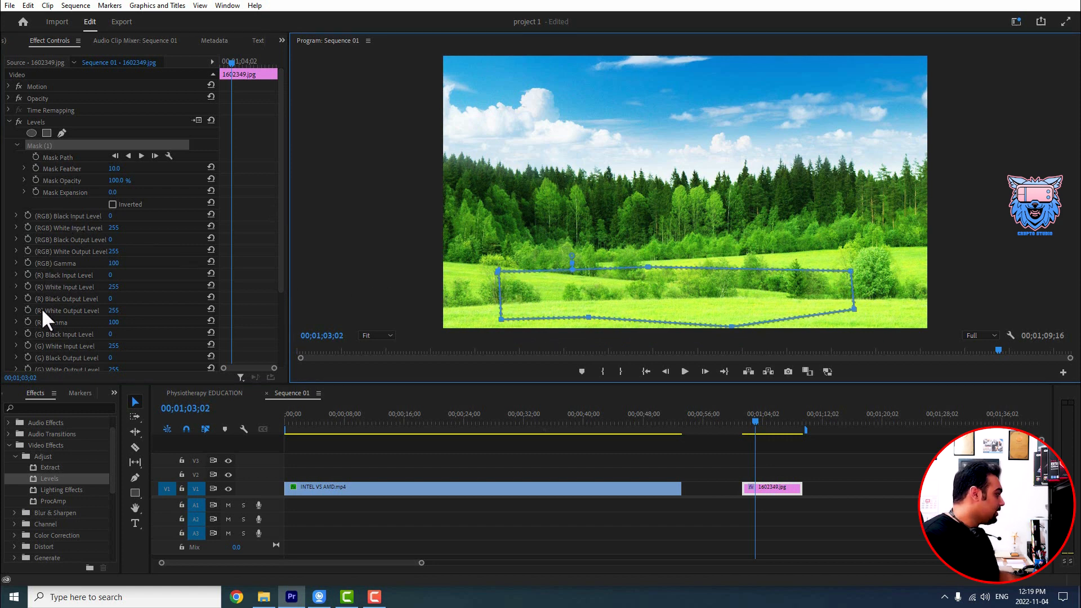
Set the masked meadow's green Levels to Black Input 76, White Input 225, Black Output 64, White Output 210 and Gamma 110.
scroll(45, 318, down, 2)
scroll(46, 310, down, 5)
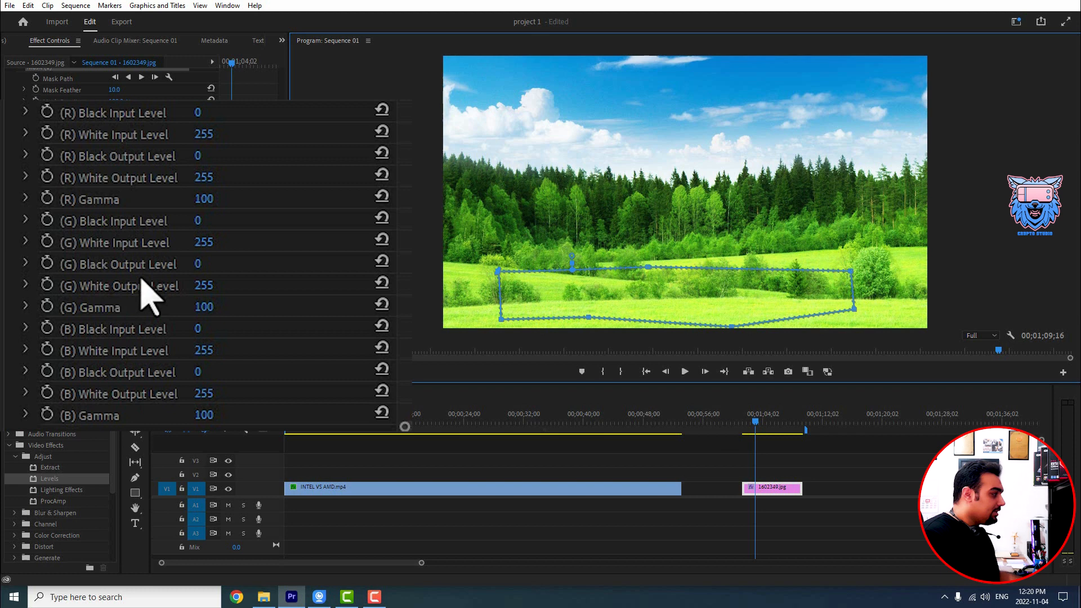
drag(198, 264, 265, 265)
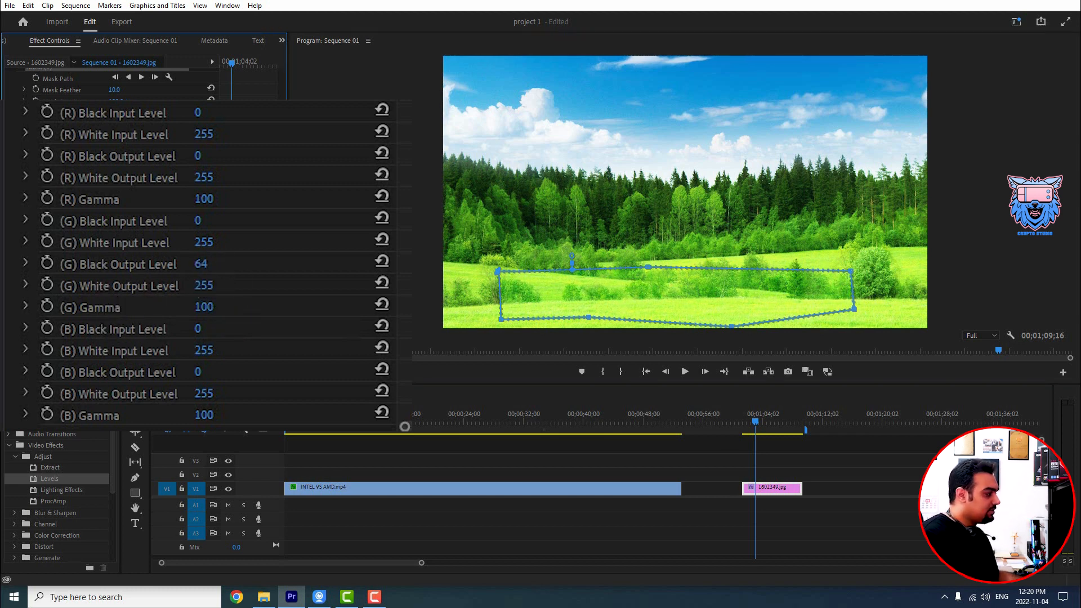
drag(203, 243, 155, 255)
mouse_move(116, 289)
mouse_down()
mouse_move(91, 289)
mouse_move(126, 304)
mouse_move(106, 304)
mouse_move(116, 304)
mouse_up()
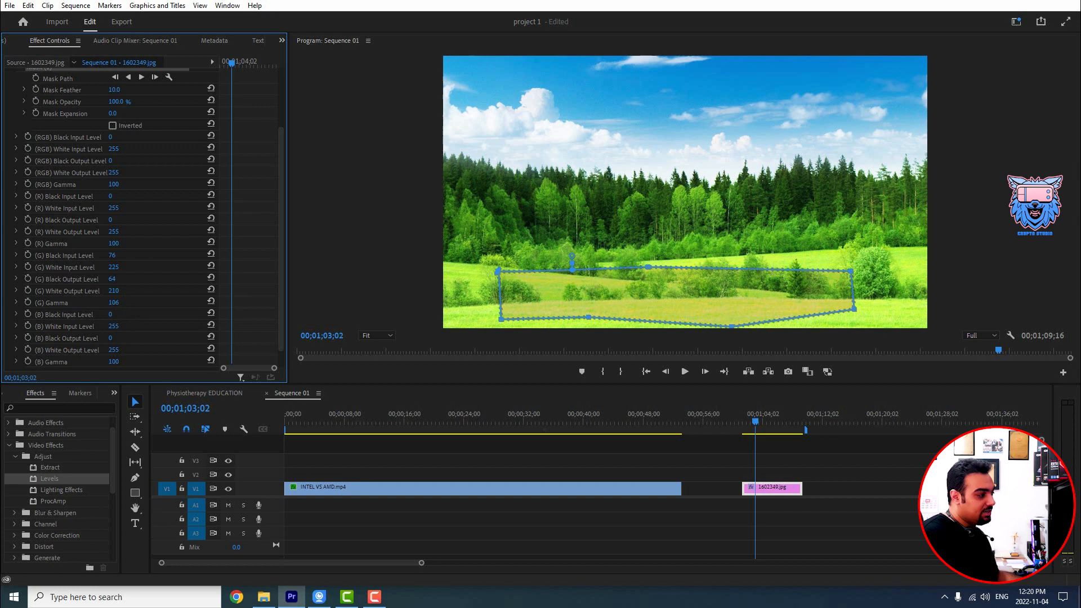
Draw a second closed free-form Levels mask with four corners around the upper part of the blue sky.
scroll(113, 161, up, 3)
click(62, 121)
click(816, 67)
click(560, 70)
click(573, 122)
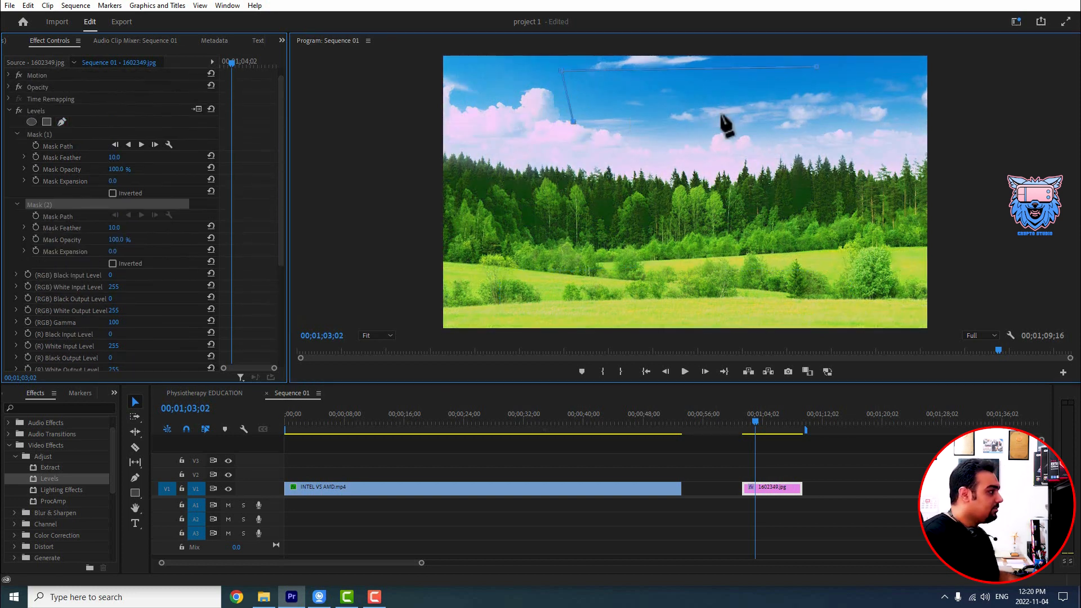
click(815, 113)
click(816, 67)
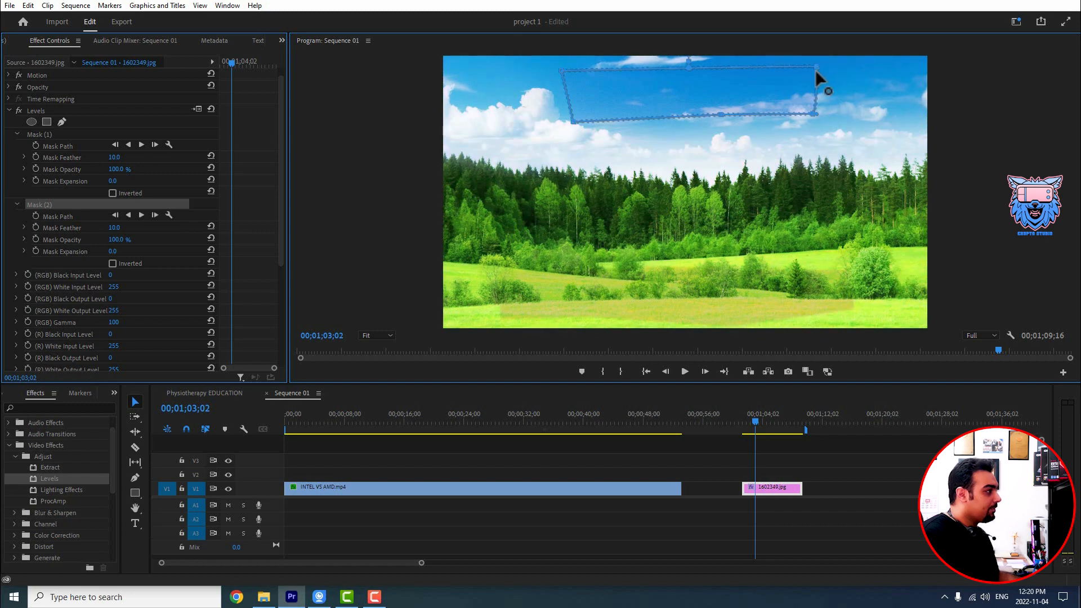
Set the blue channel's Black Input Level to 6 and White Input Level to 123 in the Levels effect.
scroll(103, 261, down, 7)
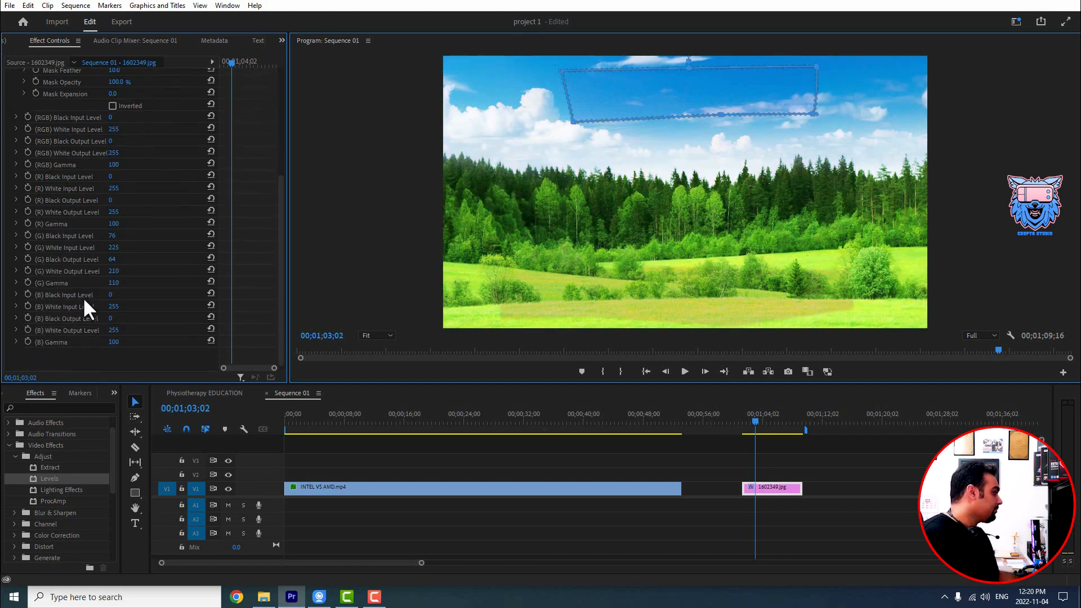
drag(110, 295, 41, 309)
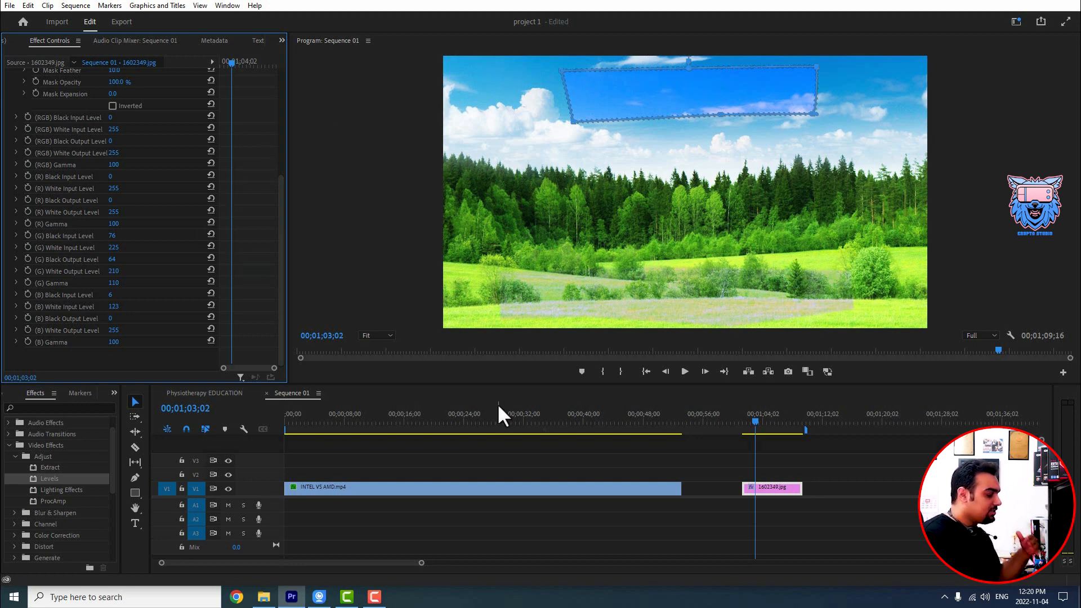
click(765, 488)
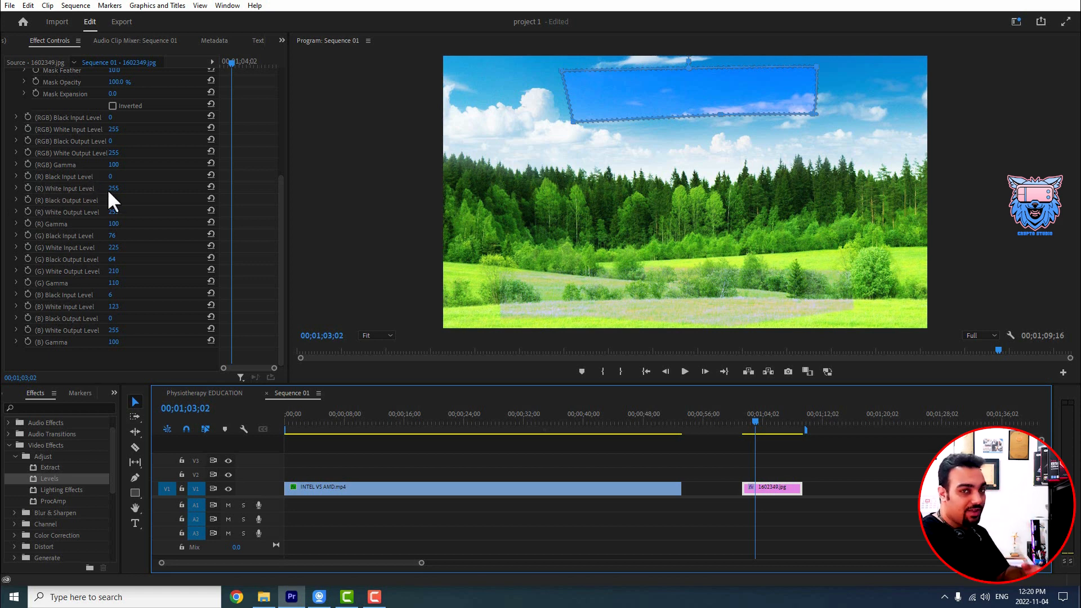
Delete the 1602349.jpg image clip from the sequence.
click(51, 490)
click(778, 487)
key(Delete)
Remove the Levels and Lumetri Color effects from the INTEL VS AMD.mp4 clip with the playhead at 00;00;19;25.
drag(626, 428, 432, 428)
click(34, 240)
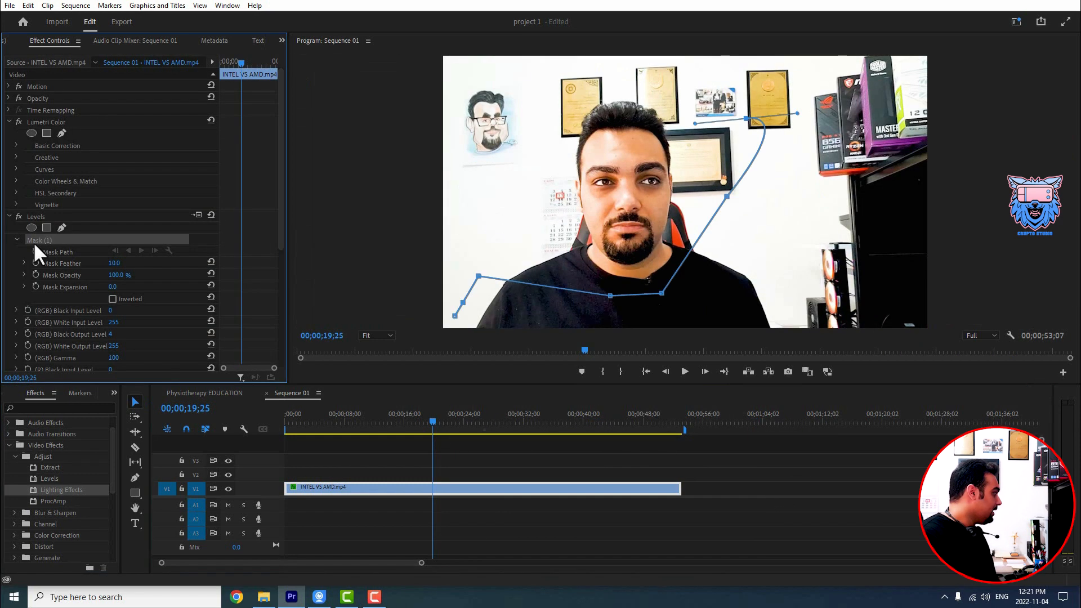
click(33, 218)
key(Delete)
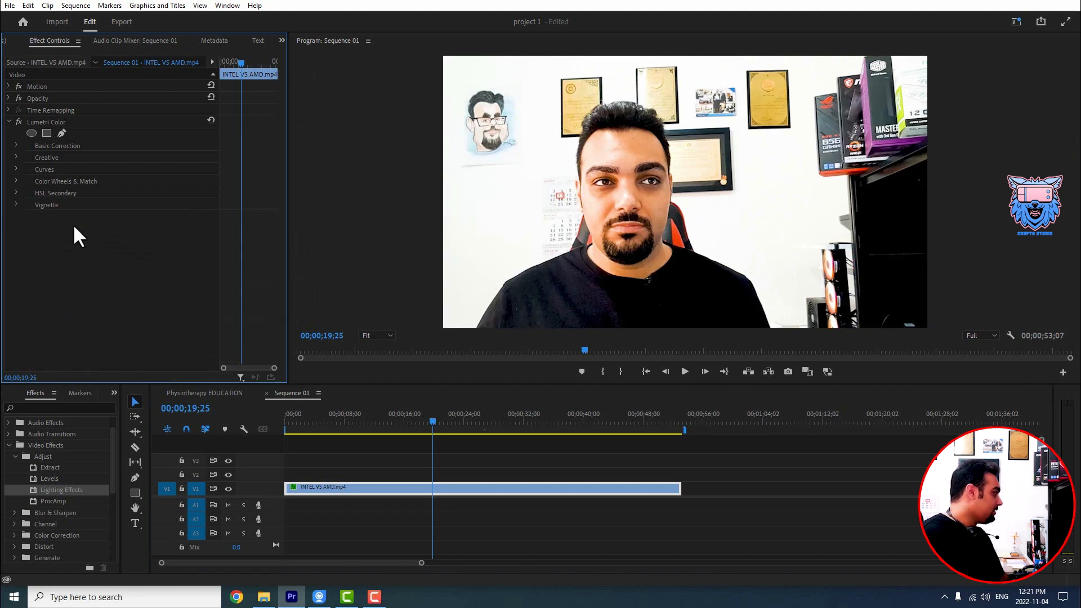
click(30, 120)
key(Delete)
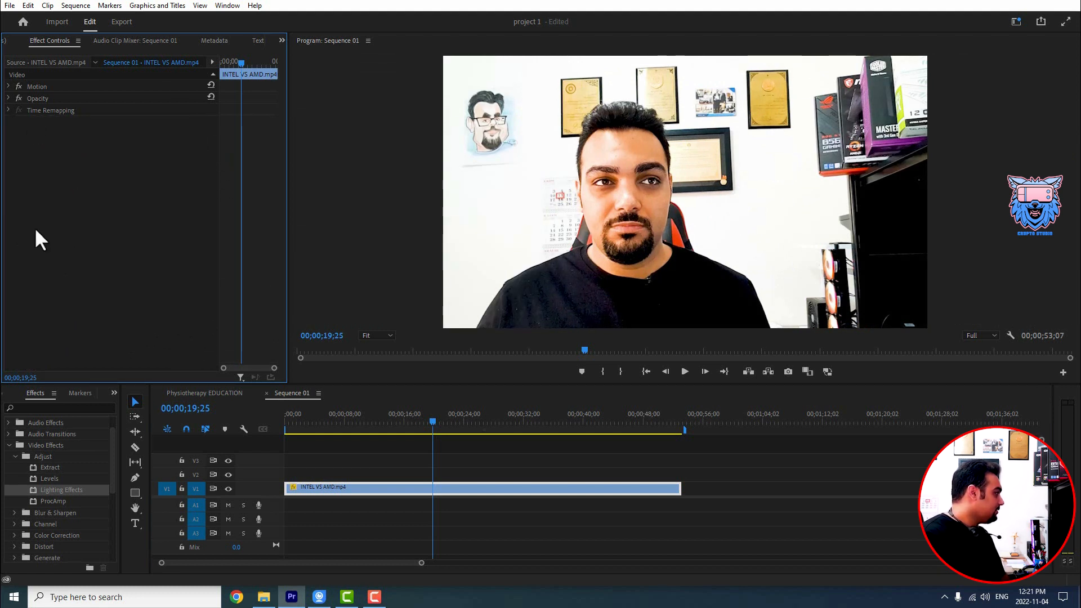
Apply Lighting Effects to the INTEL VS AMD.mp4 clip and expand the Light 1 settings.
drag(46, 488, 391, 490)
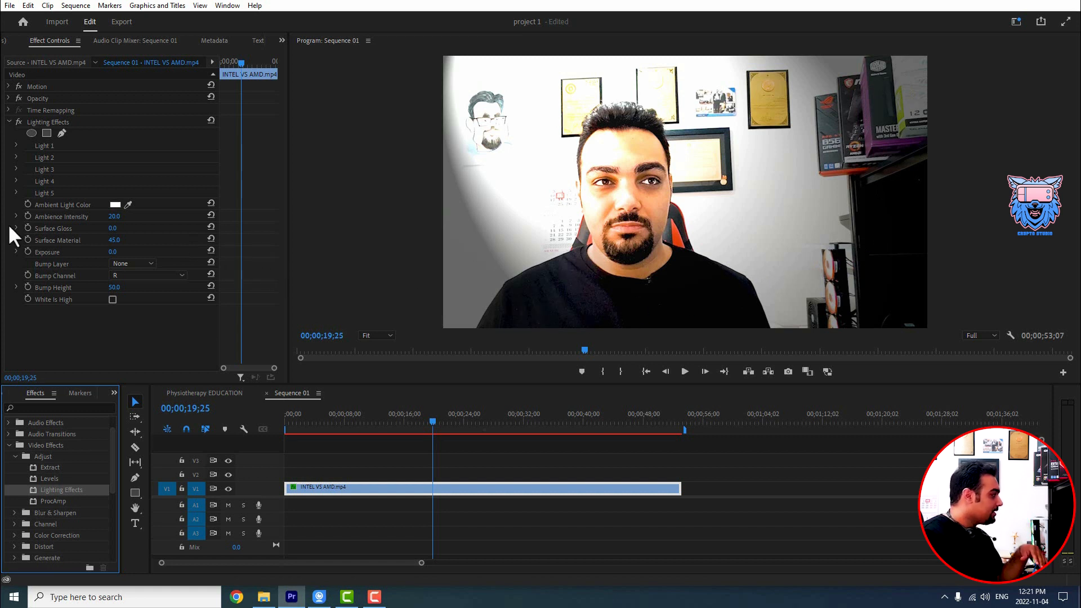
click(9, 122)
click(9, 121)
click(16, 122)
click(16, 122)
click(16, 123)
click(16, 123)
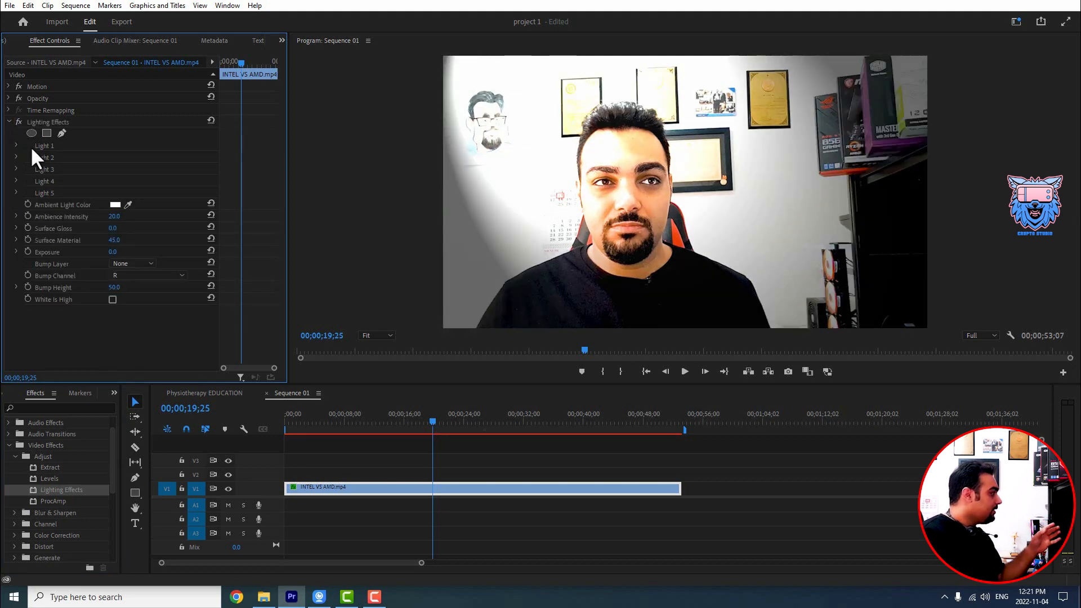
click(17, 146)
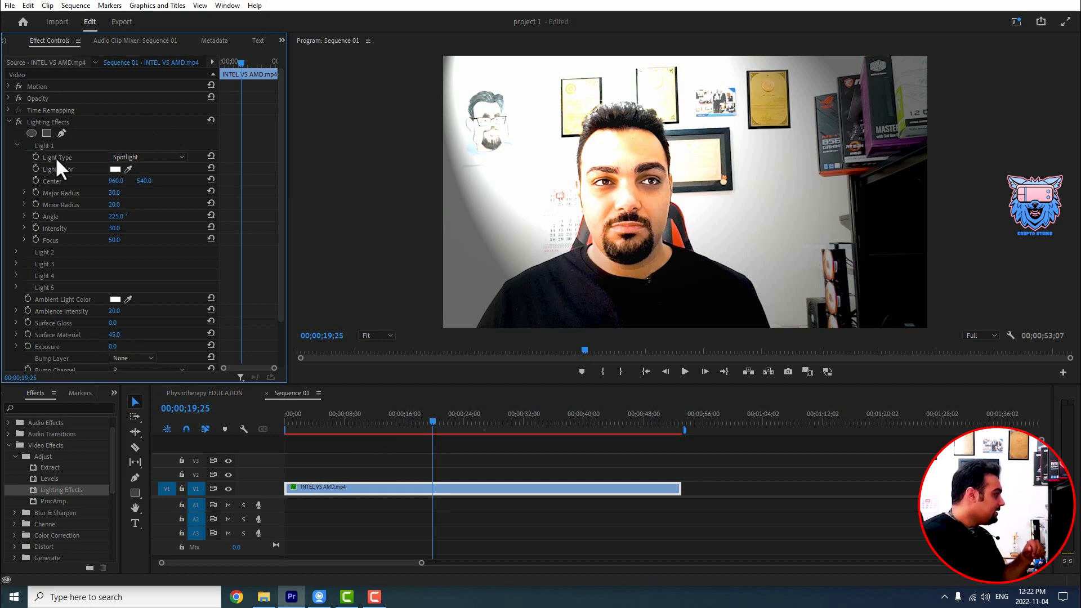
Try Light 1 with Center 910, 542 and Angle 209°, and show the spotlight's outline on the picture.
drag(117, 179, 89, 179)
mouse_move(257, 235)
mouse_down()
mouse_move(398, 235)
mouse_move(258, 235)
mouse_up()
mouse_move(202, 256)
mouse_down()
mouse_move(241, 256)
mouse_move(202, 256)
mouse_up()
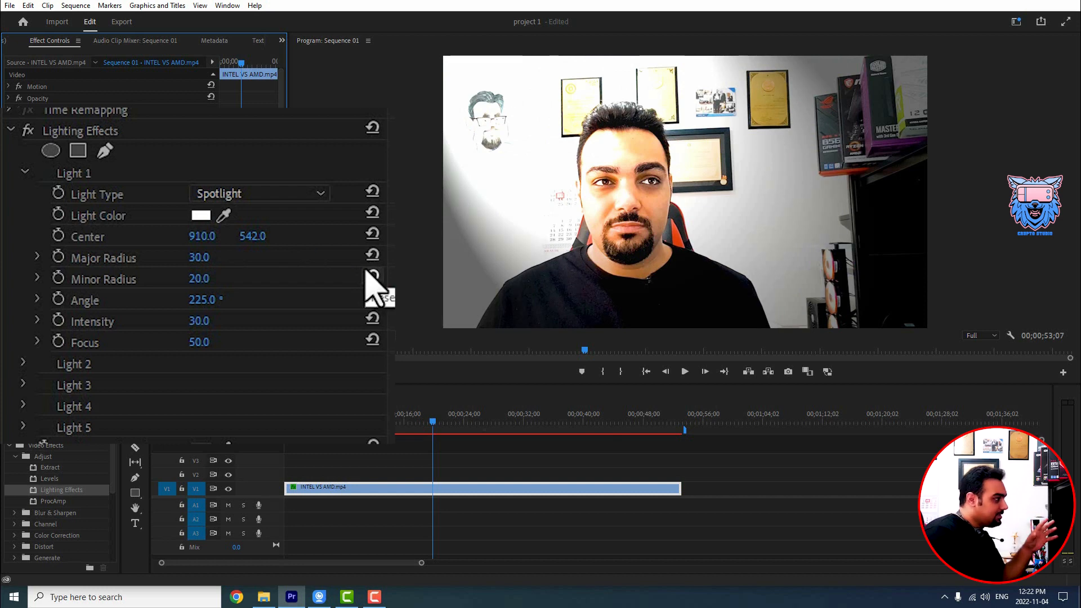
mouse_move(197, 300)
mouse_down()
mouse_move(262, 300)
mouse_move(188, 300)
mouse_up()
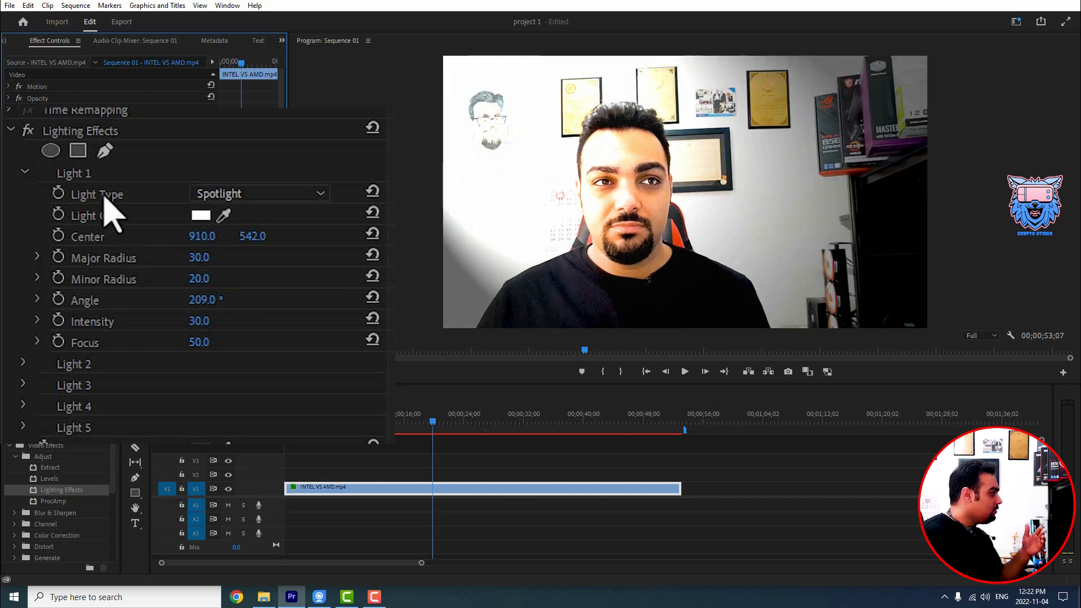
click(84, 132)
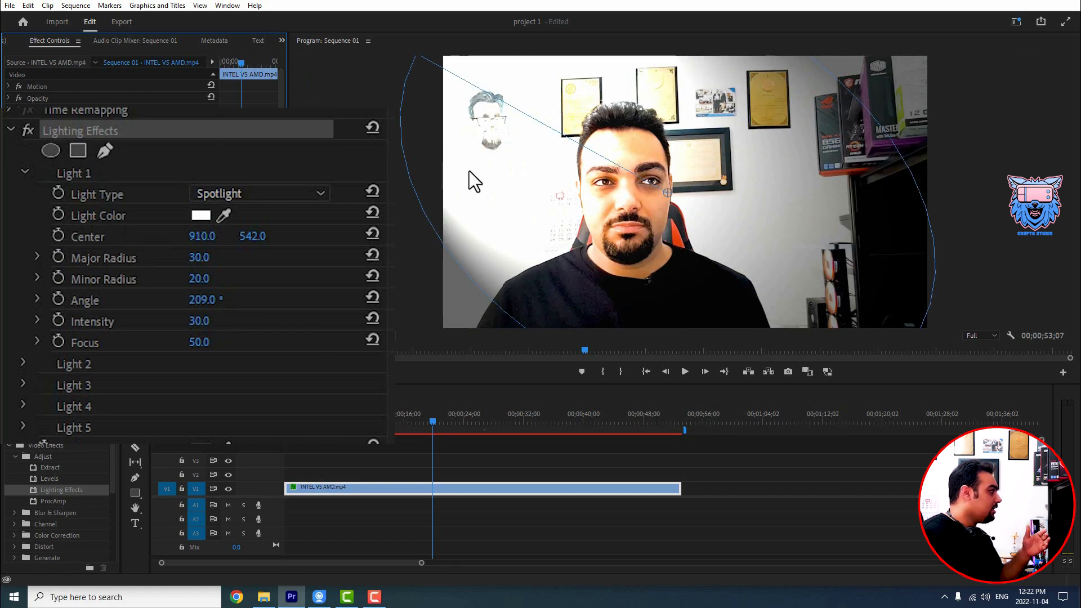
click(893, 144)
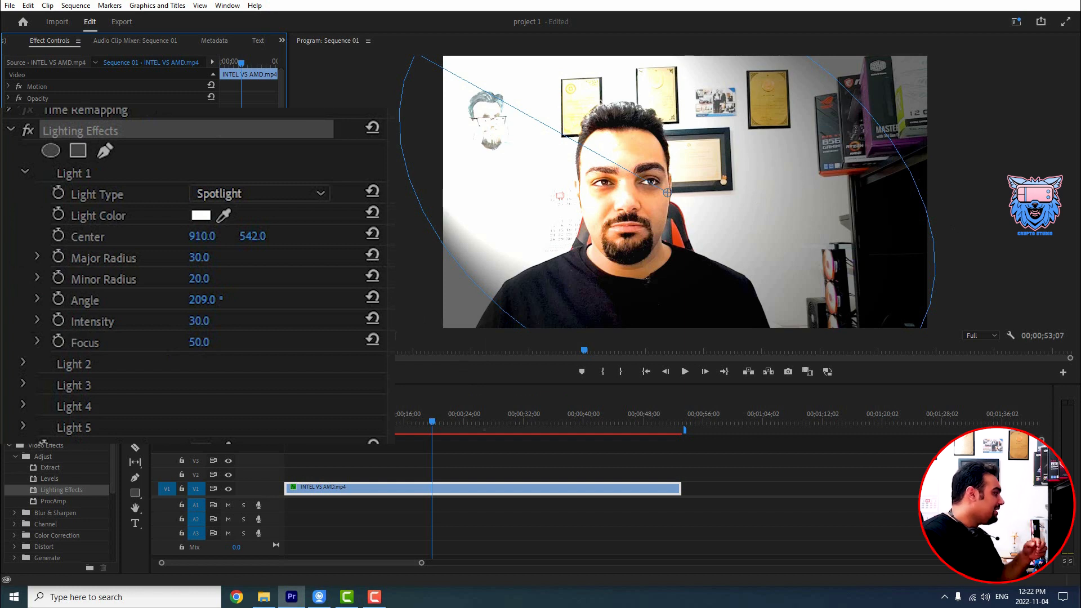
Try Light 1's Angle at 320° and reset the spotlight's settings to their defaults.
drag(200, 299, 262, 299)
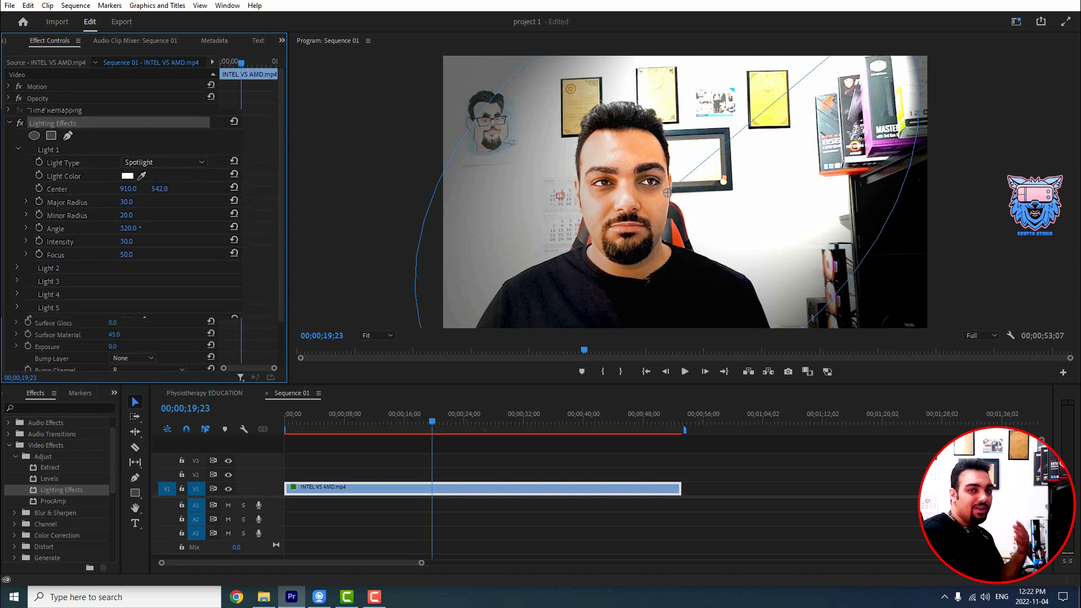
drag(115, 216, 205, 207)
click(211, 212)
click(212, 202)
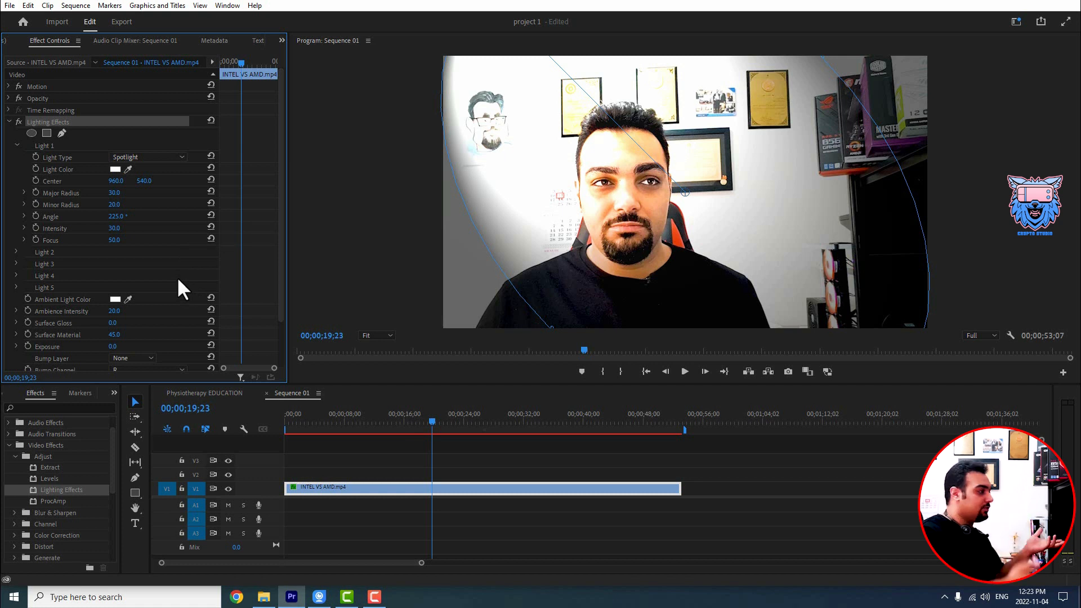
Start keyframing Light 1's Center, Major Radius and Minor Radius at 00;00;18;13.
click(405, 418)
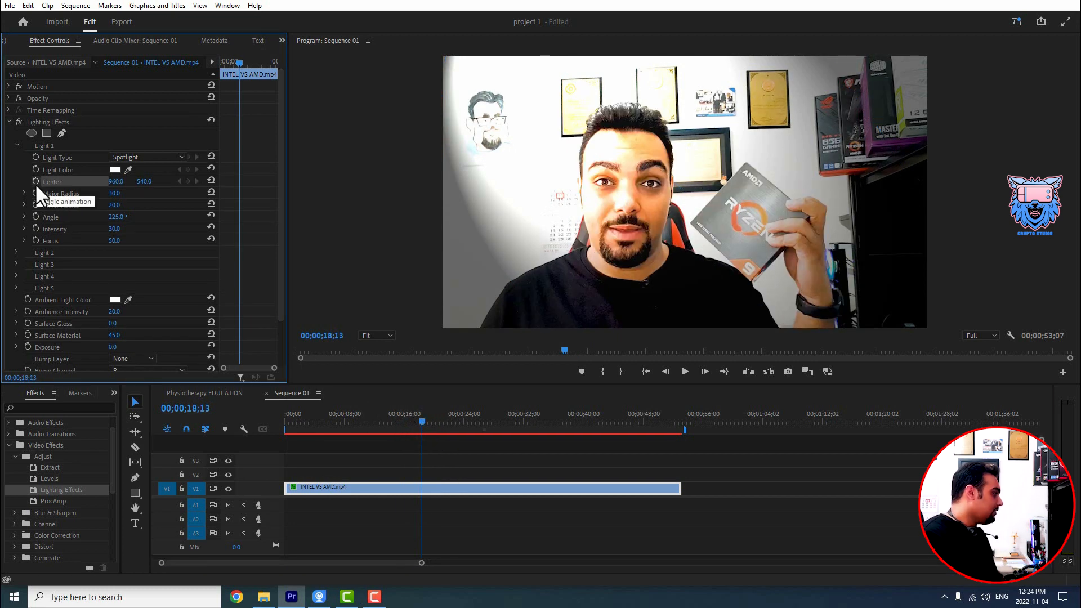
click(35, 182)
click(35, 194)
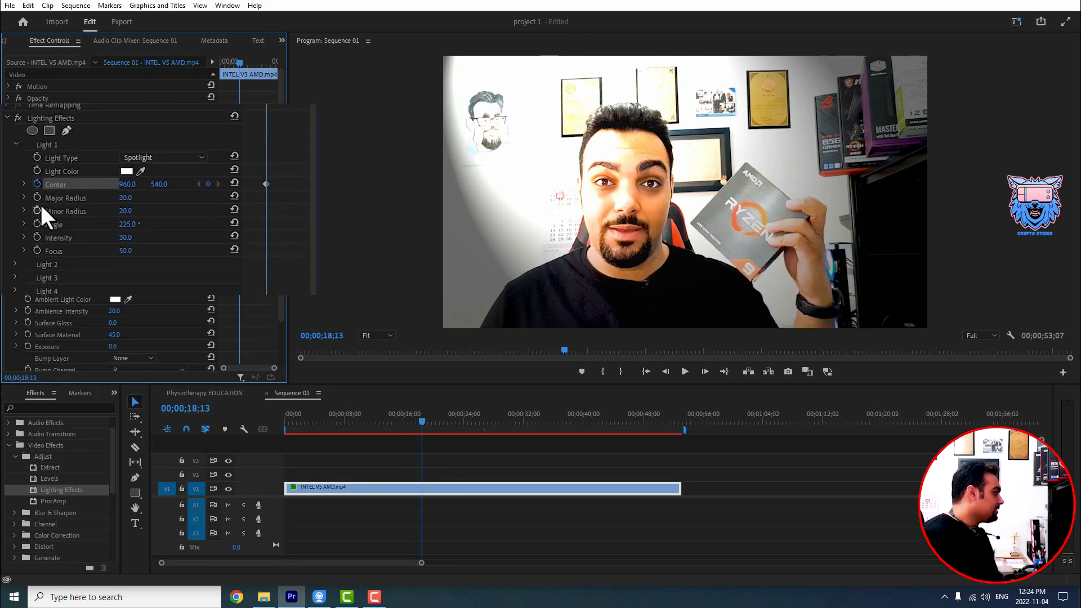
click(40, 227)
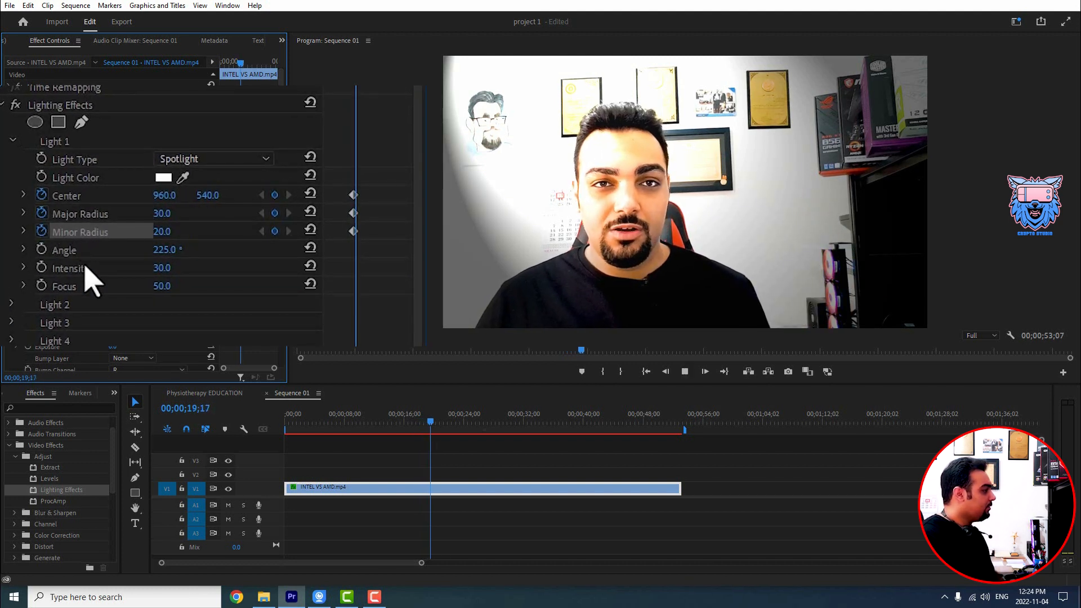
Keyframe Light 1 at 00;00;21;11 with Center 1694, 540, Major Radius 100 and Minor Radius 51.
key(space)
drag(166, 196, 580, 195)
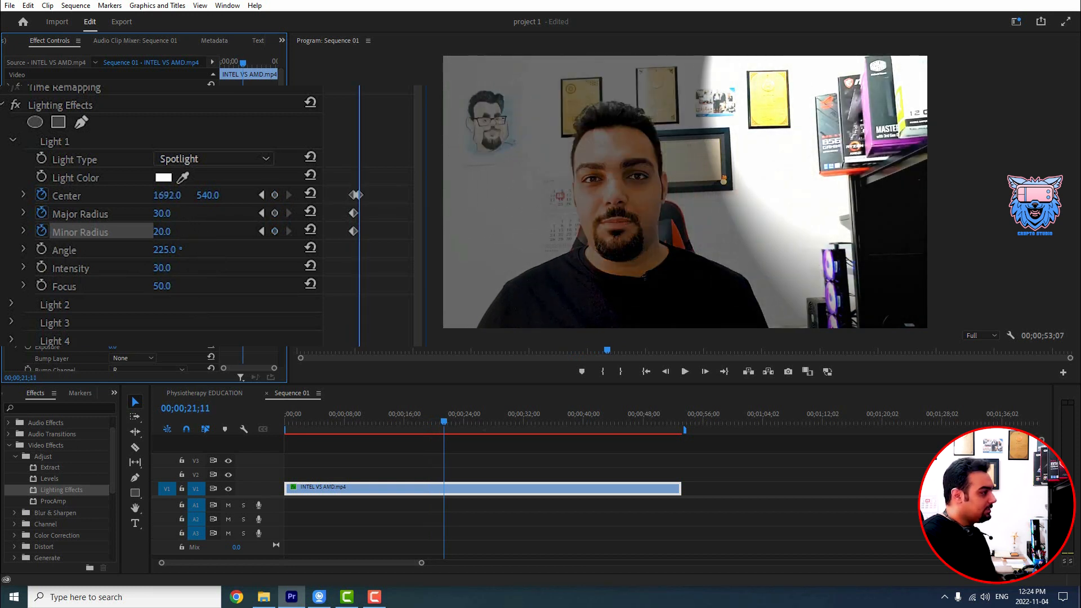
drag(162, 232, 203, 214)
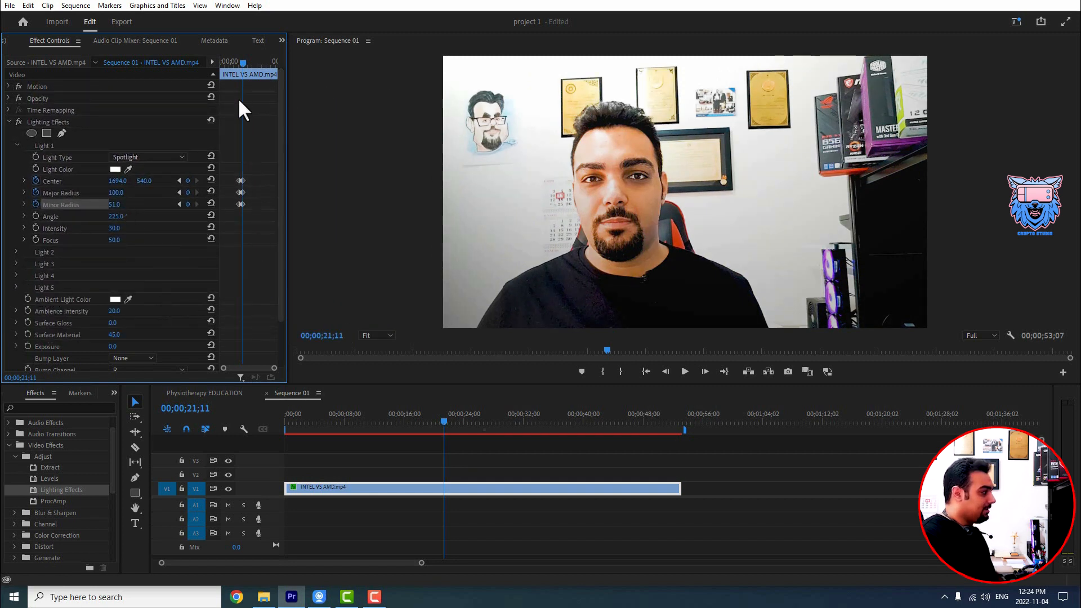
Play back the spotlight's Center and radius animation from before its first keyframes.
click(231, 62)
key(space)
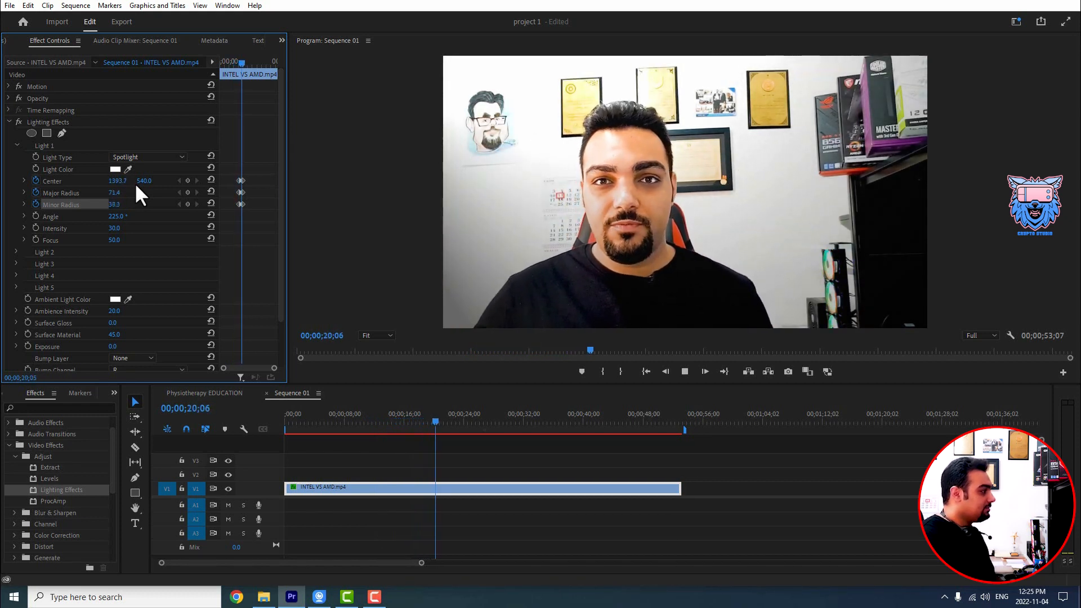
key(space)
Move the ending Center, Major Radius and Minor Radius keyframes to about 00;00;24;05 and preview the slower animation.
drag(274, 368, 268, 369)
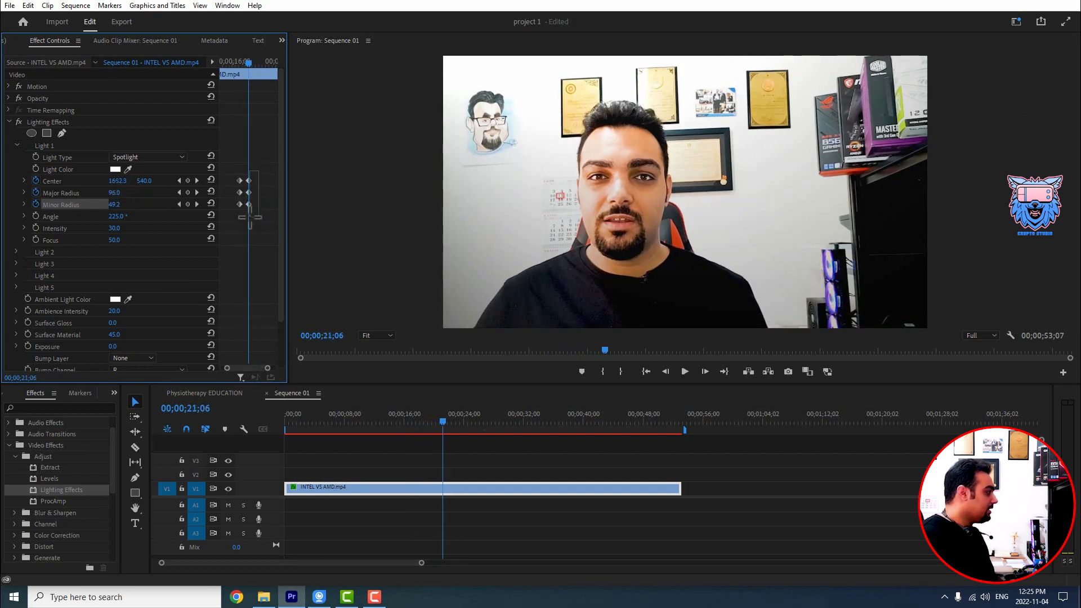
drag(250, 203, 257, 192)
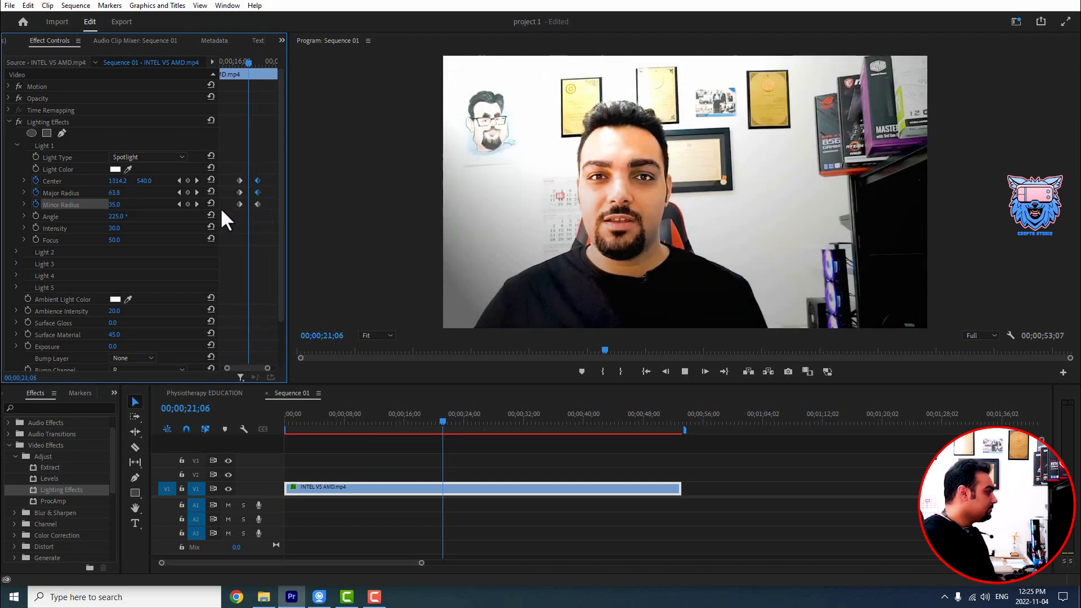
click(235, 62)
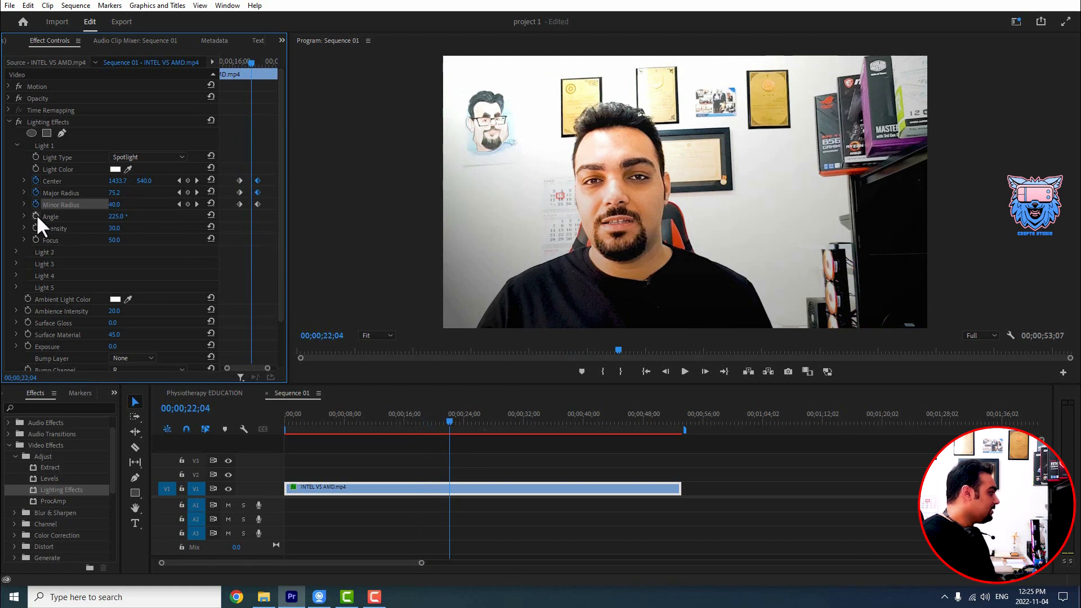
drag(256, 59, 248, 62)
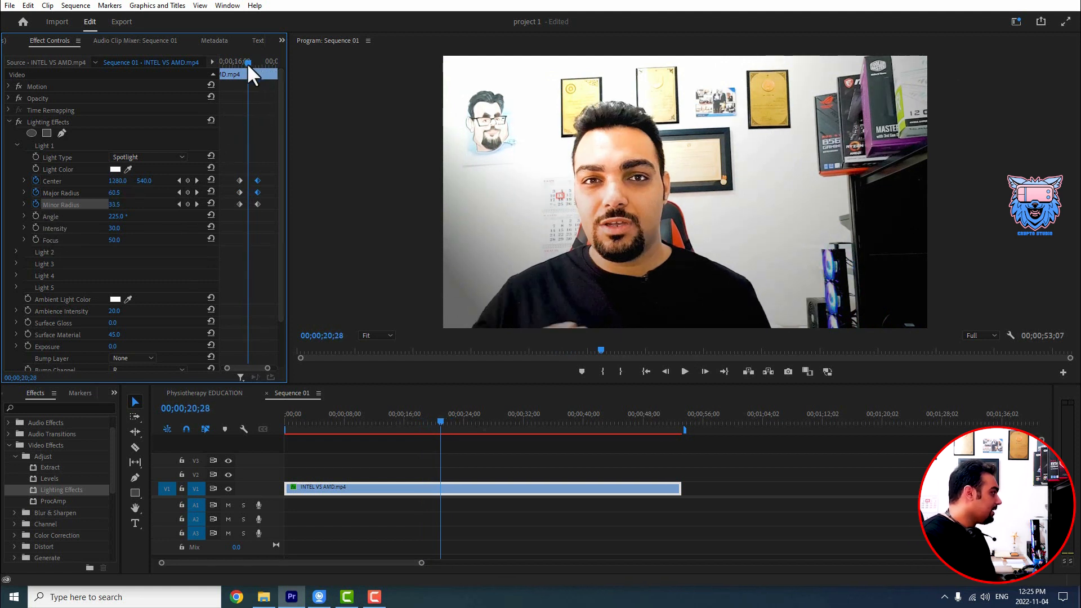
Keyframe Light 1's Angle from 225° at 00;00;18;13 to 1x40.0° at 00;00;24;05.
click(180, 204)
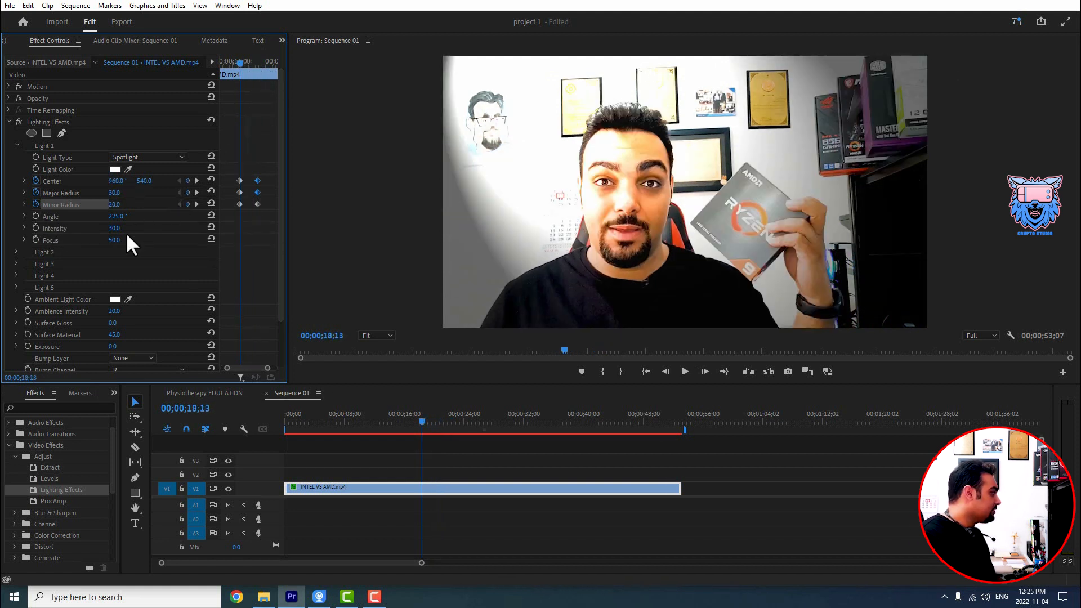
click(35, 216)
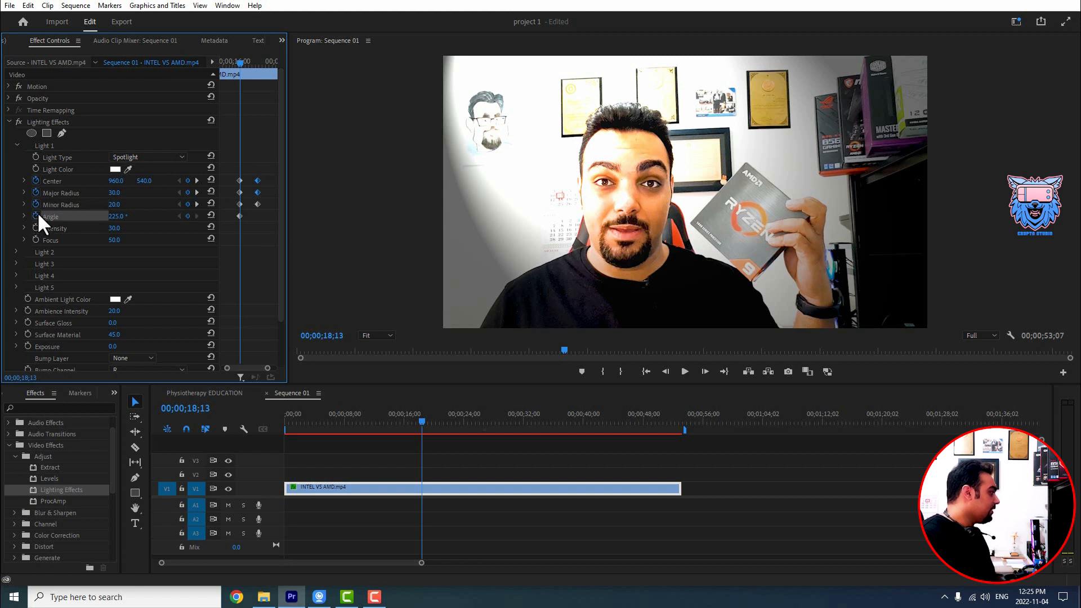
click(196, 203)
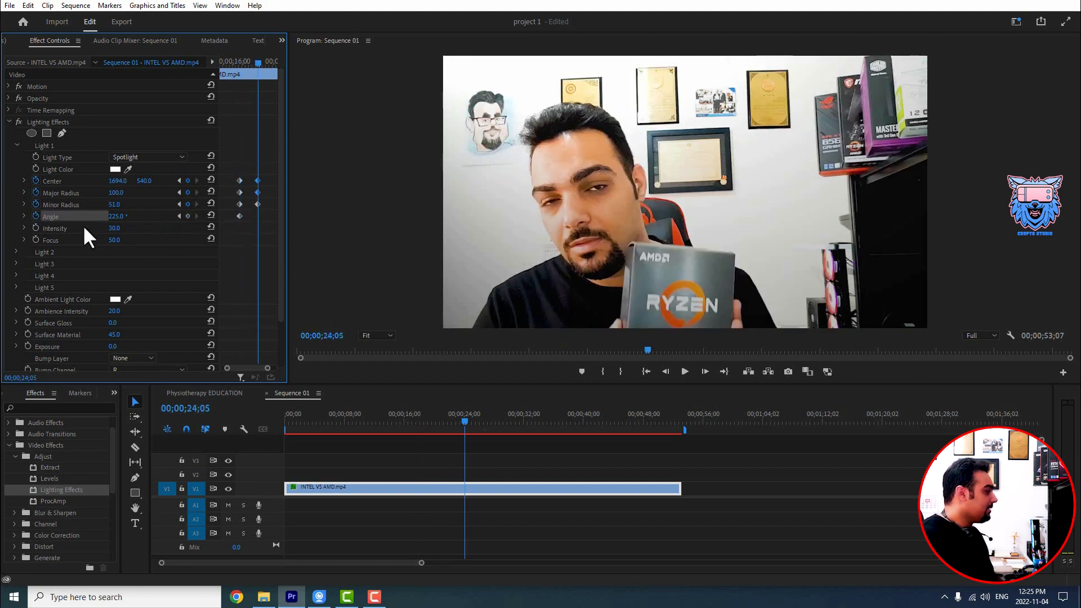
drag(111, 218, 205, 219)
Play back the spotlight animation with its rotating angle from before the first keyframes.
click(230, 71)
key(space)
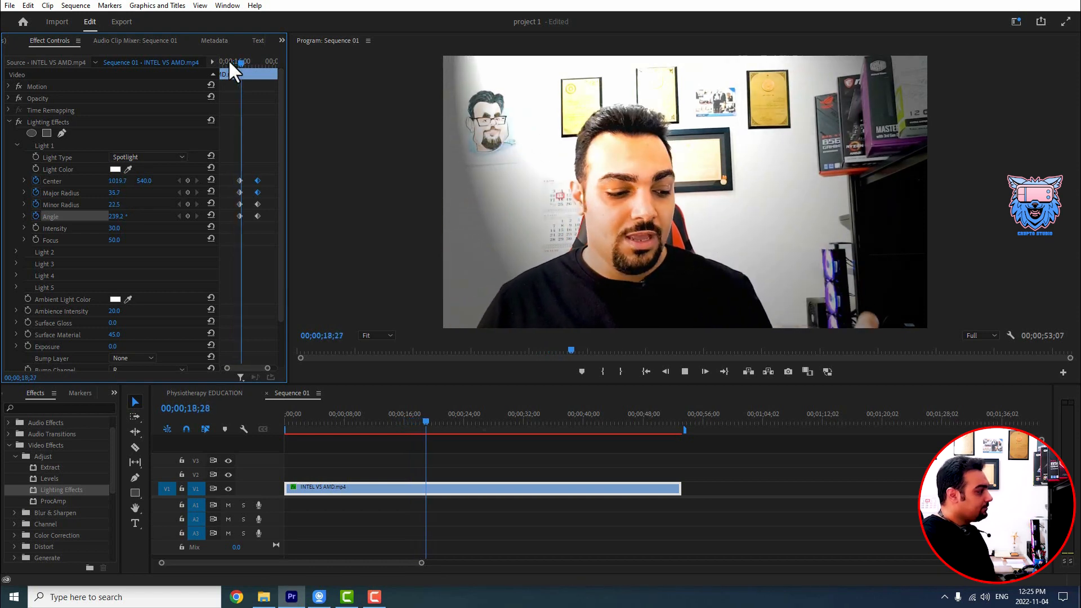
key(space)
Set Light 1's Major Radius and Minor Radius to 32 with the playhead at 00;00;24;10.
drag(267, 64, 256, 62)
drag(115, 204, 122, 211)
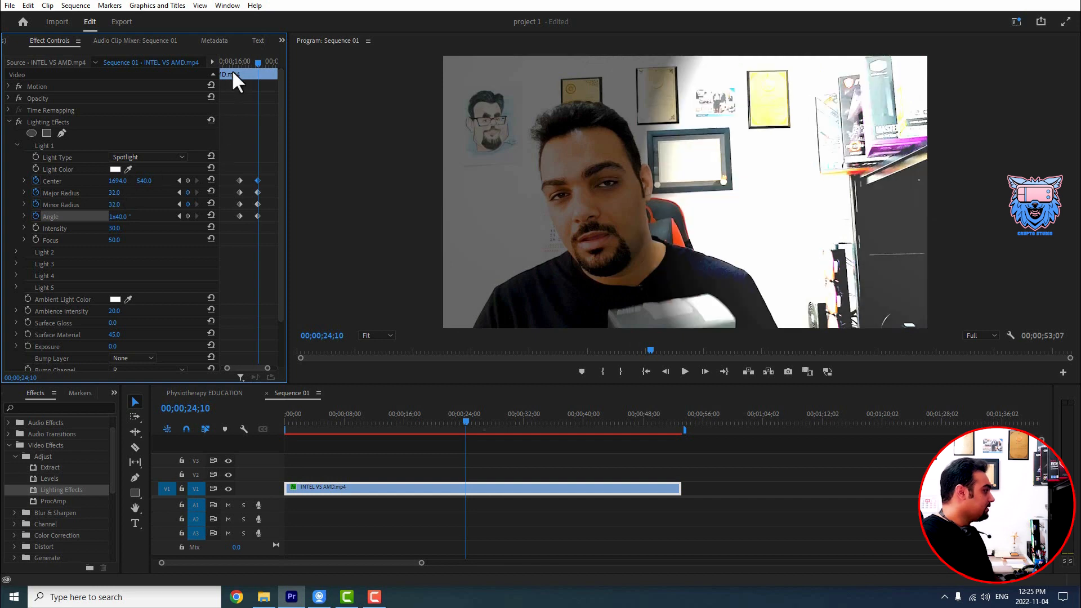
Preview the spotlight animation with its reduced ending radii, starting ahead of the first keyframes and stopping at 00;00;22;13.
click(233, 60)
key(space)
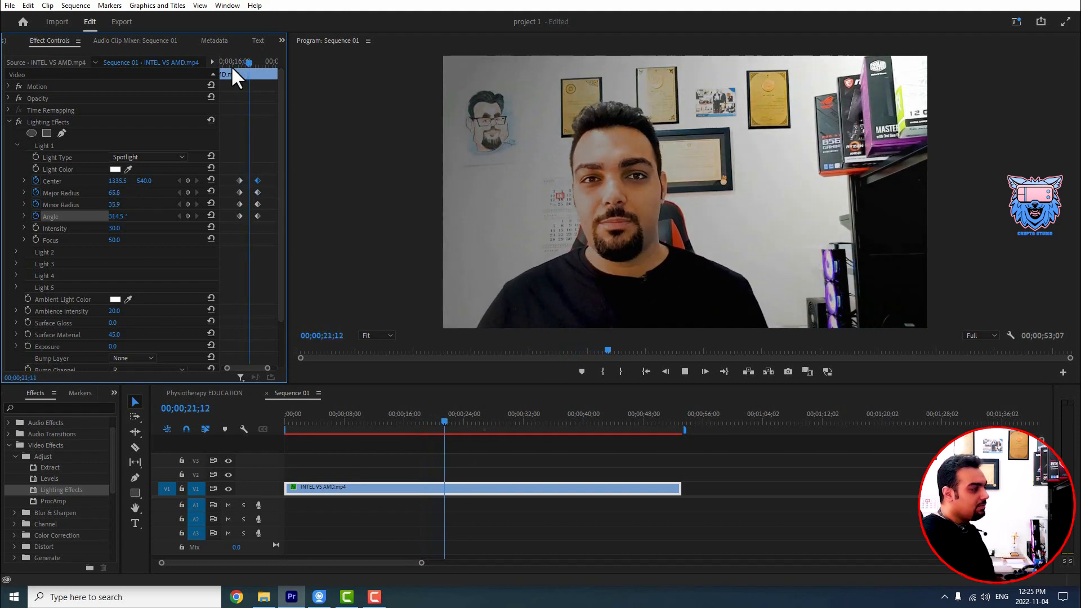
key(space)
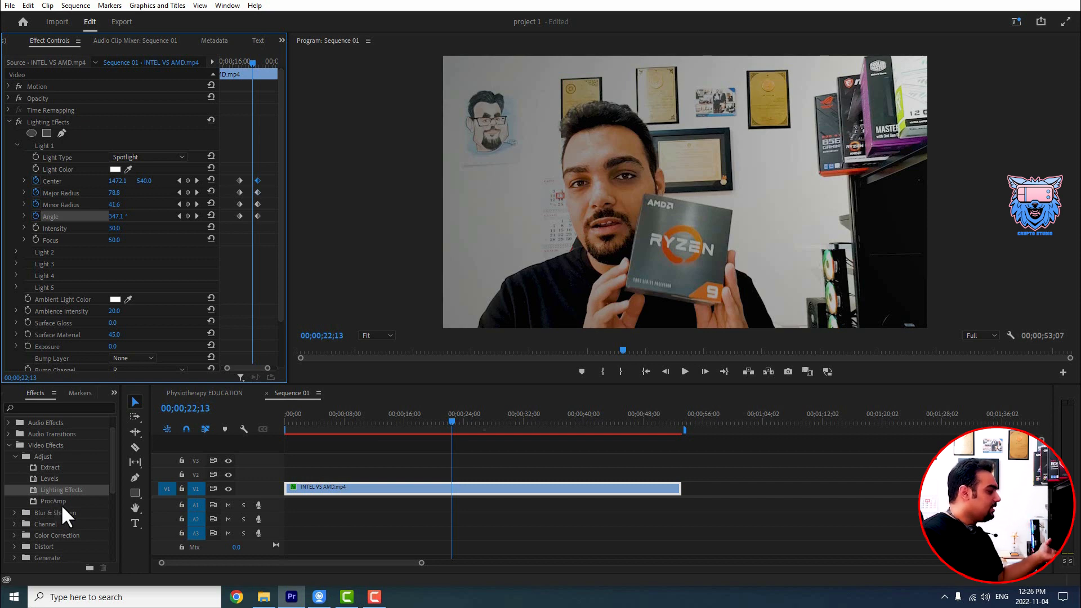
Replace the Lighting Effects on the INTEL VS AMD.mp4 clip with the ProcAmp effect.
click(38, 120)
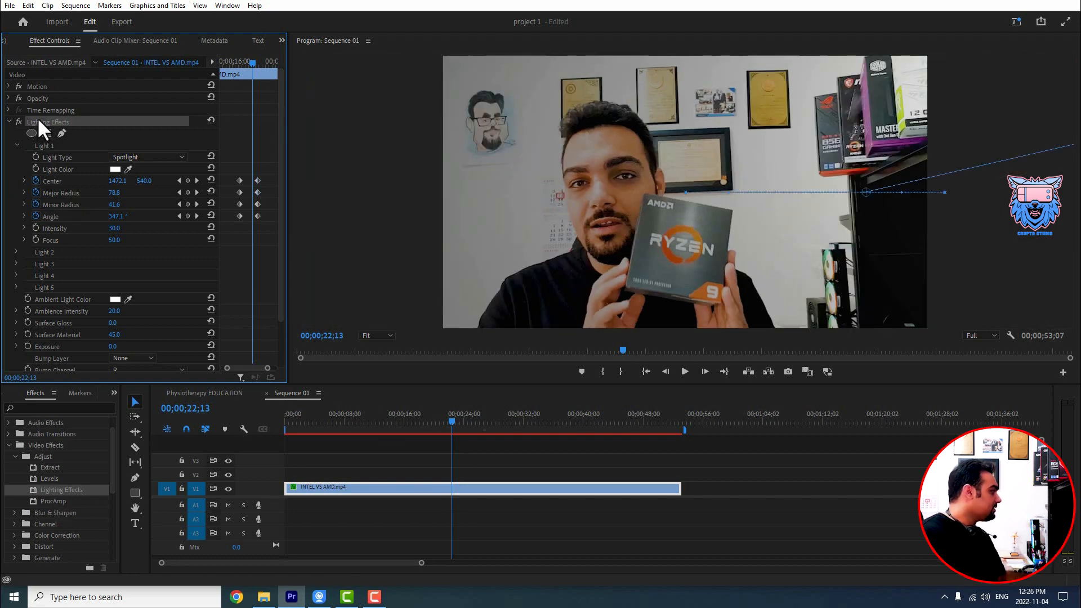
key(Delete)
drag(49, 502, 394, 483)
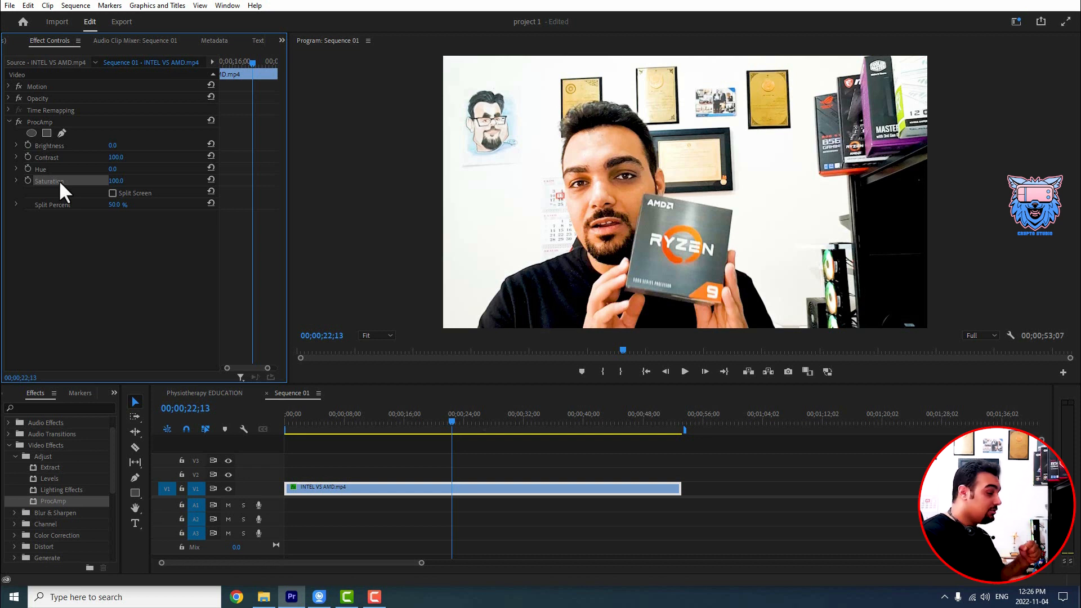
Try ProcAmp with Brightness 7, Contrast 134 and Hue 24°, and reset these three parameters to their defaults.
drag(113, 146, 129, 181)
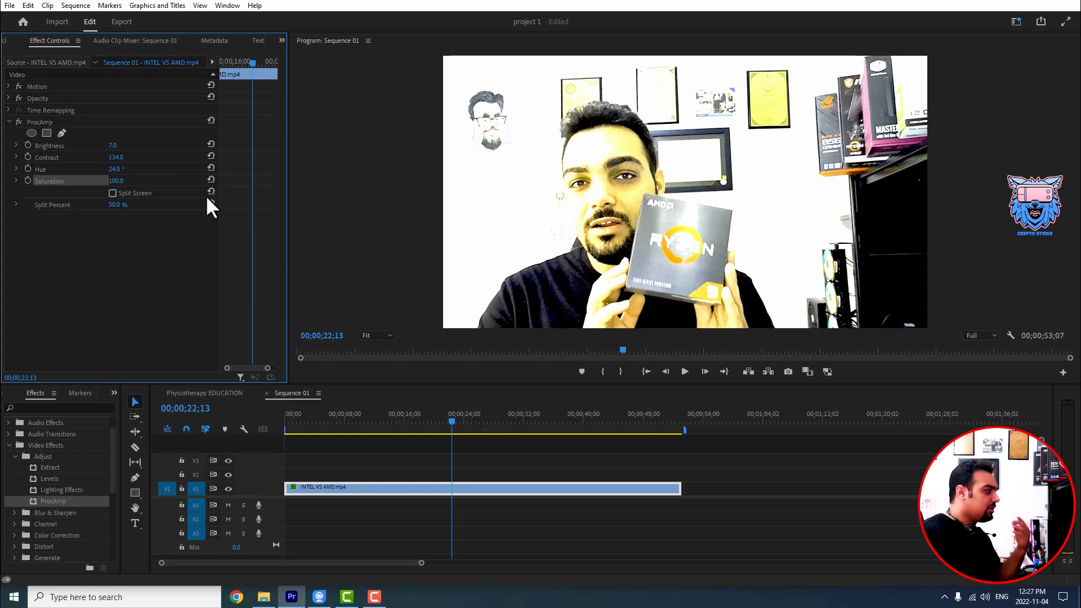
click(211, 167)
click(210, 144)
click(211, 156)
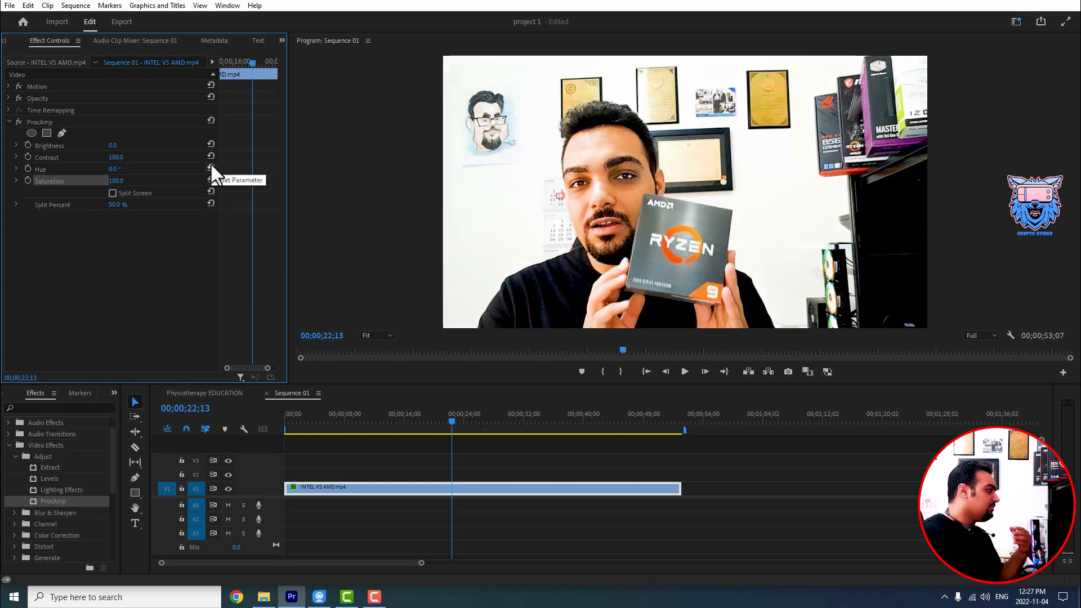
click(53, 491)
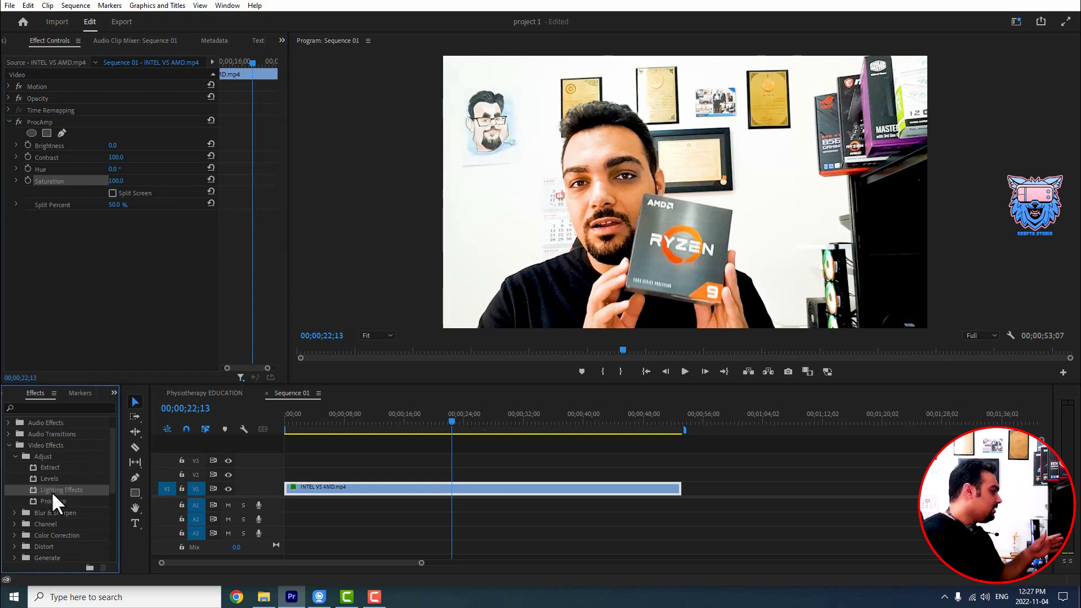
click(48, 479)
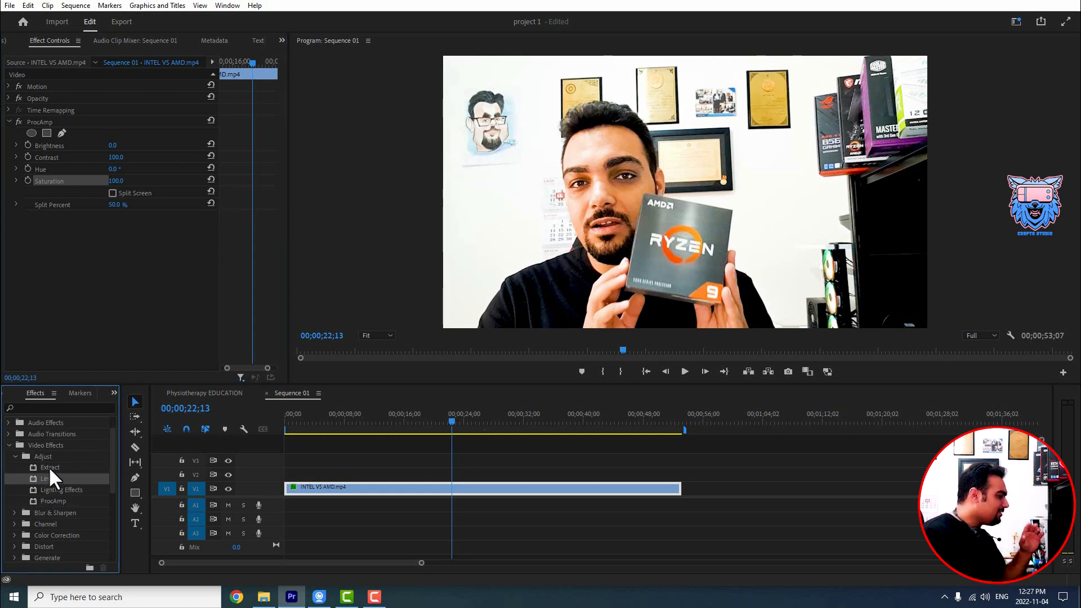
click(49, 466)
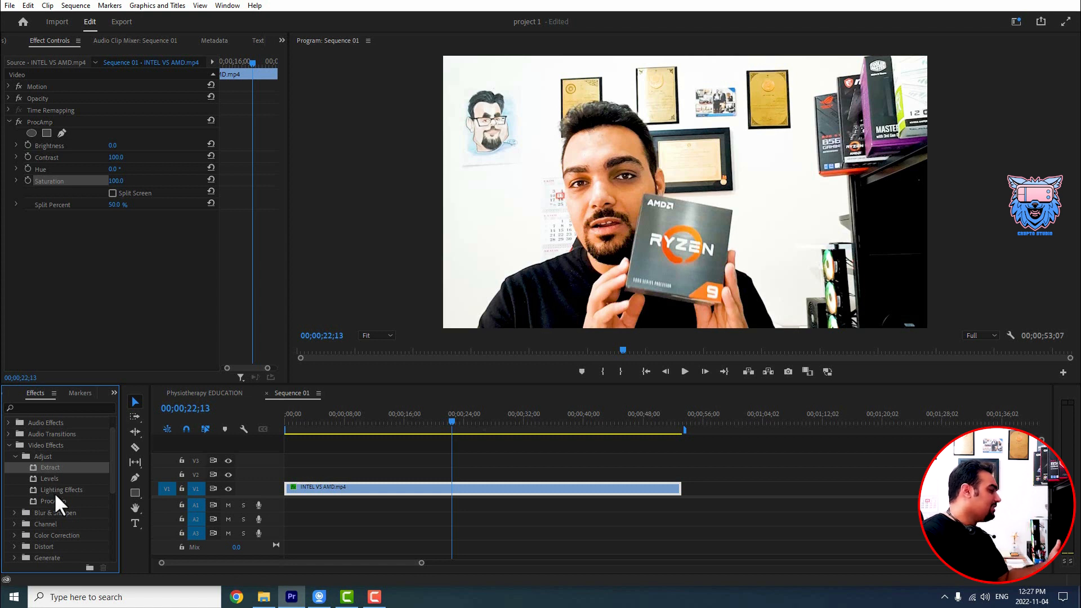